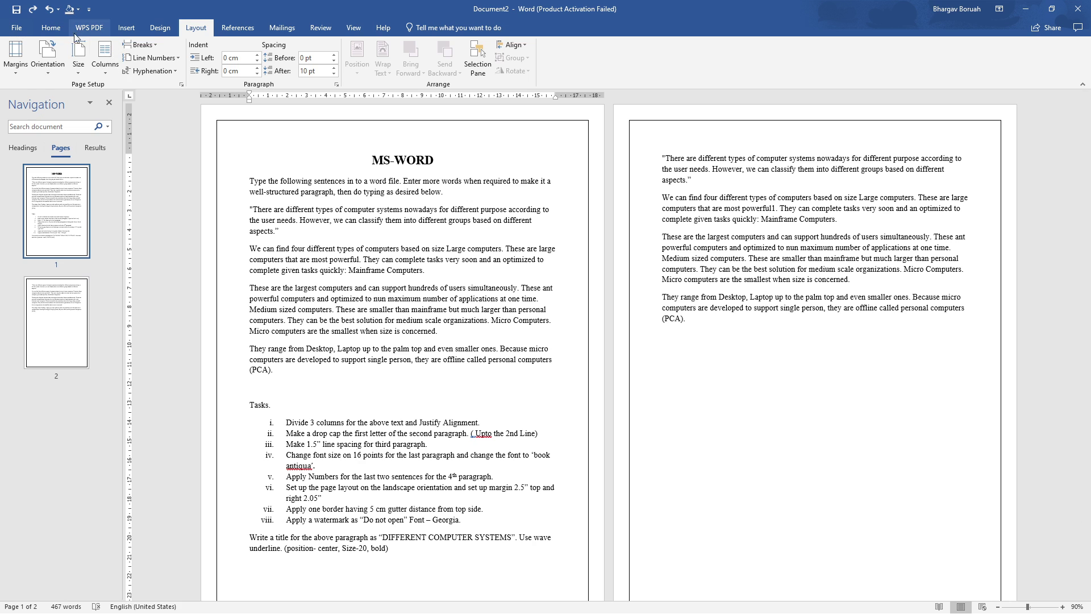
Step: Change the orientation of the second page, which holds the practice paragraphs, to landscape
click(50, 27)
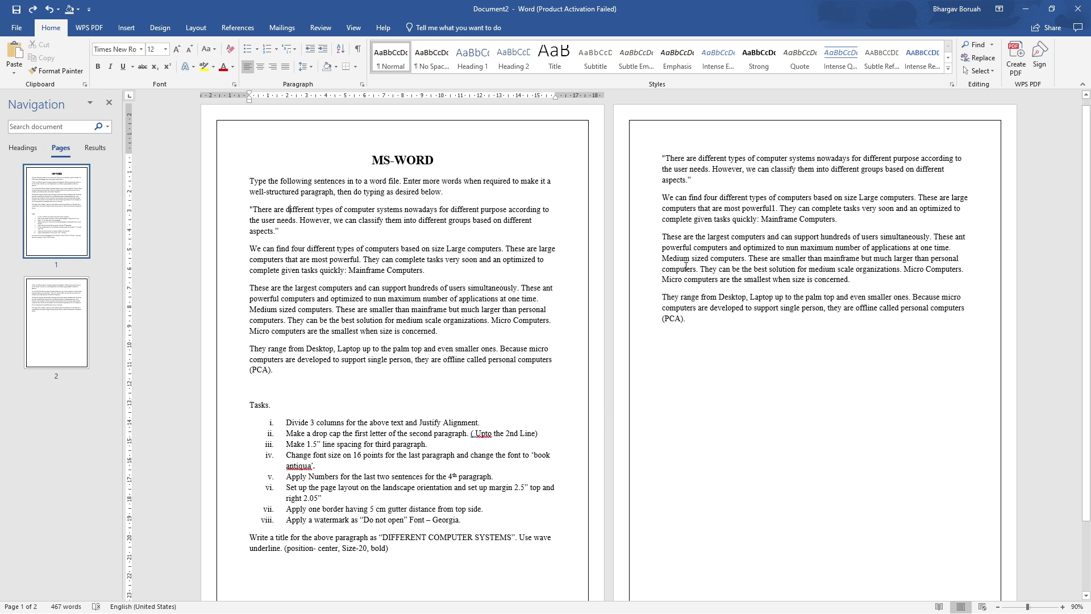
click(664, 158)
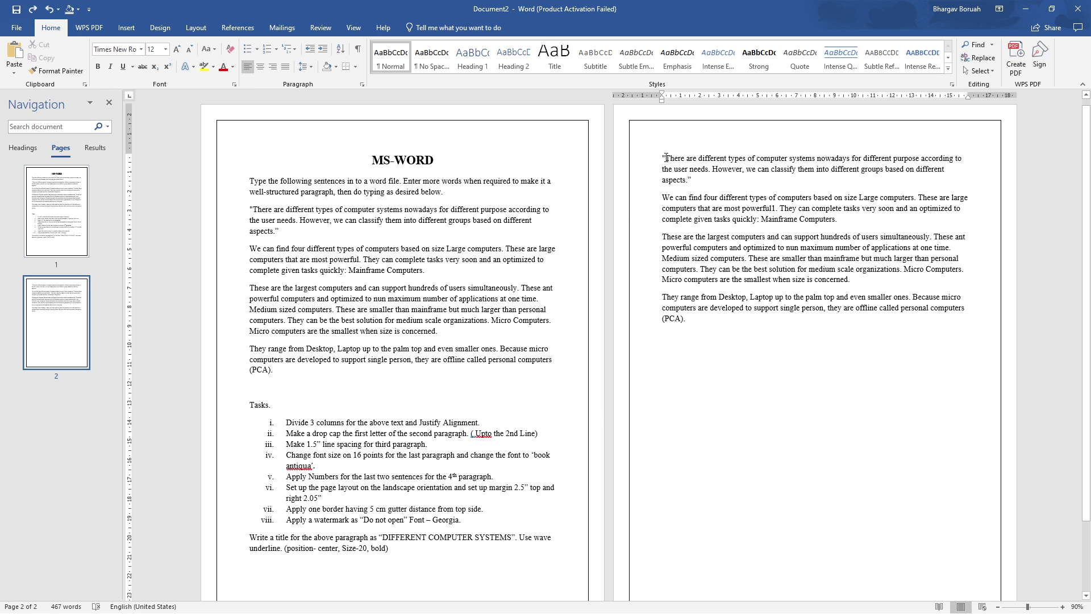
click(197, 31)
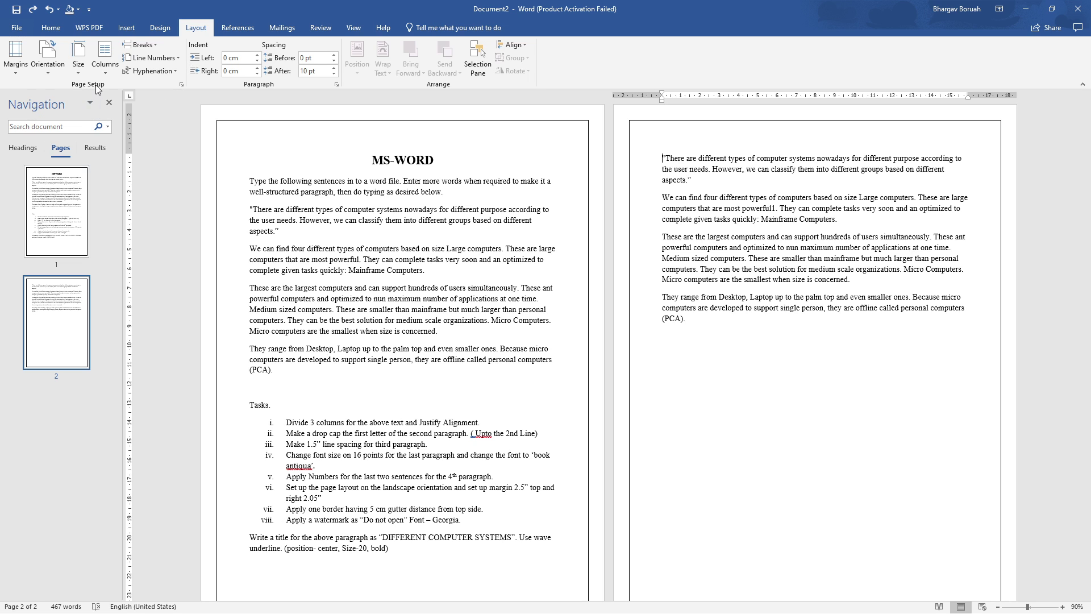
click(46, 73)
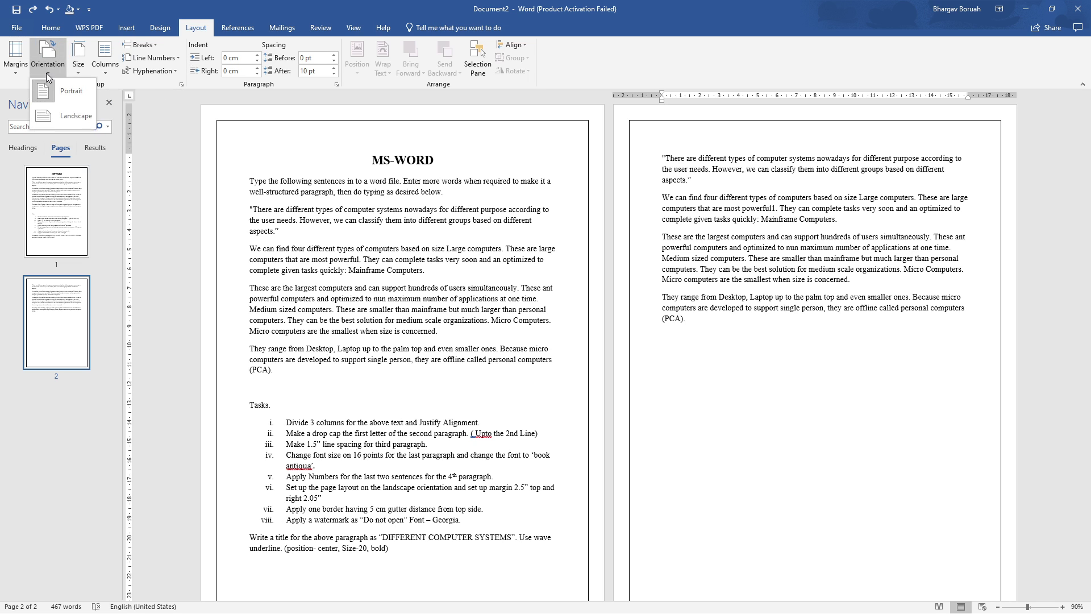
click(63, 119)
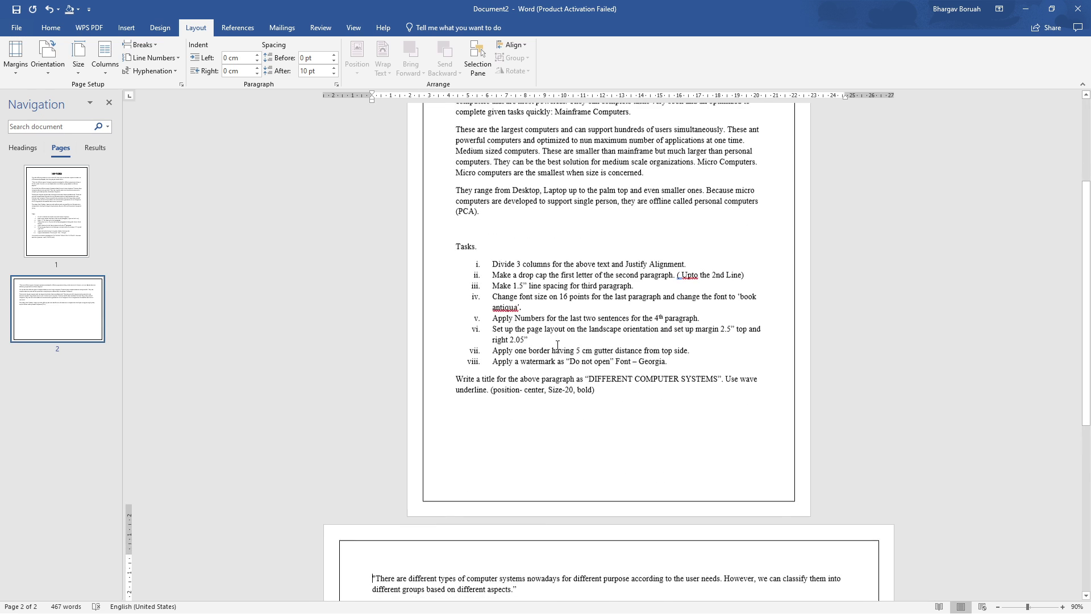
scroll(619, 403, down, 1)
scroll(789, 464, up, 3)
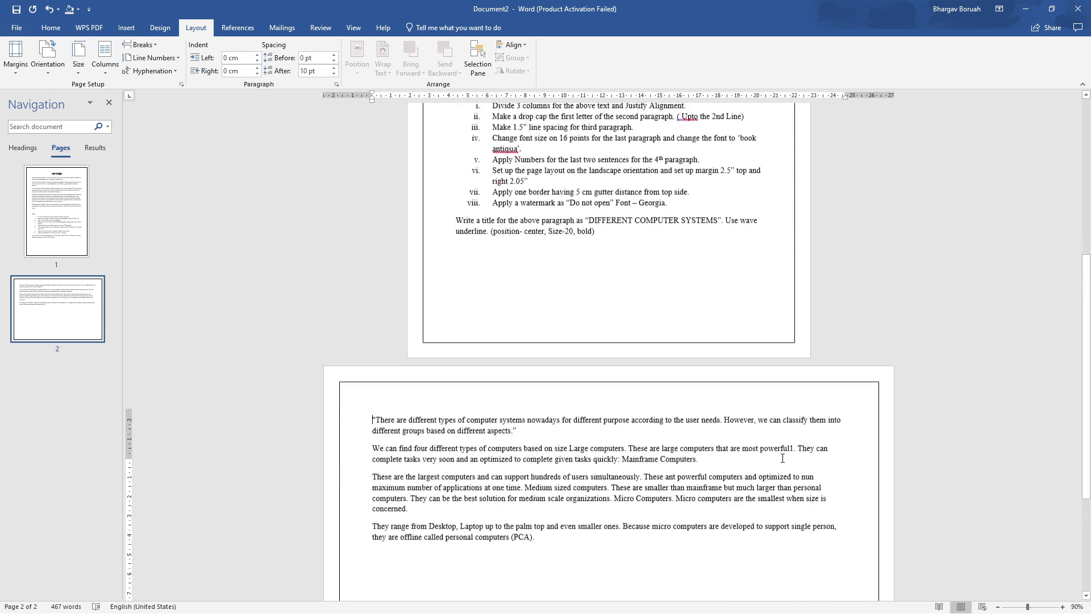
scroll(782, 458, up, 1)
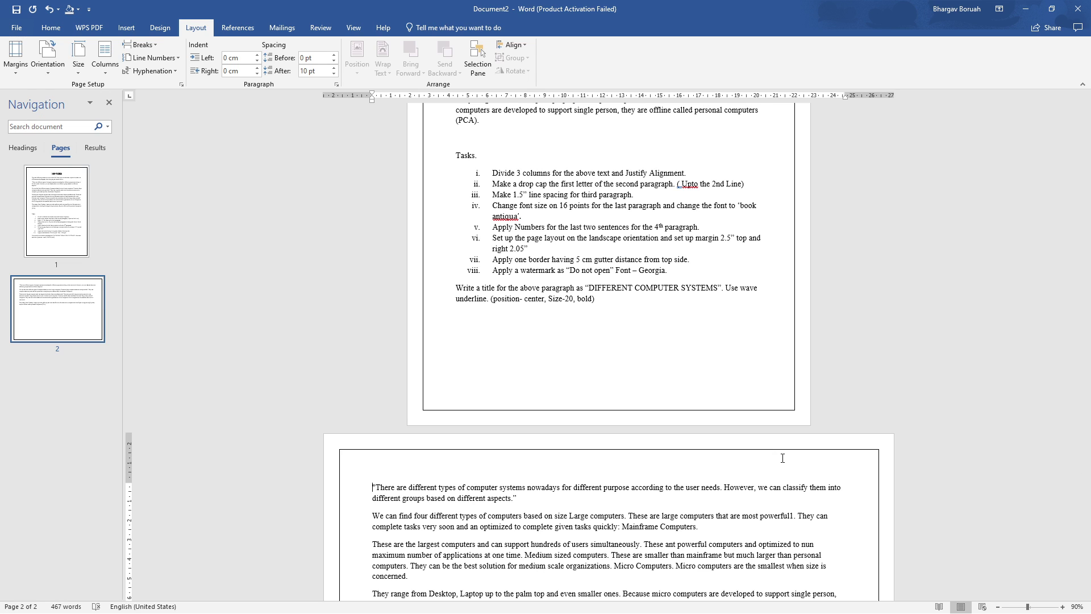
Step: Divide all four practice paragraphs on the second page into three columns
scroll(873, 534, down, 3)
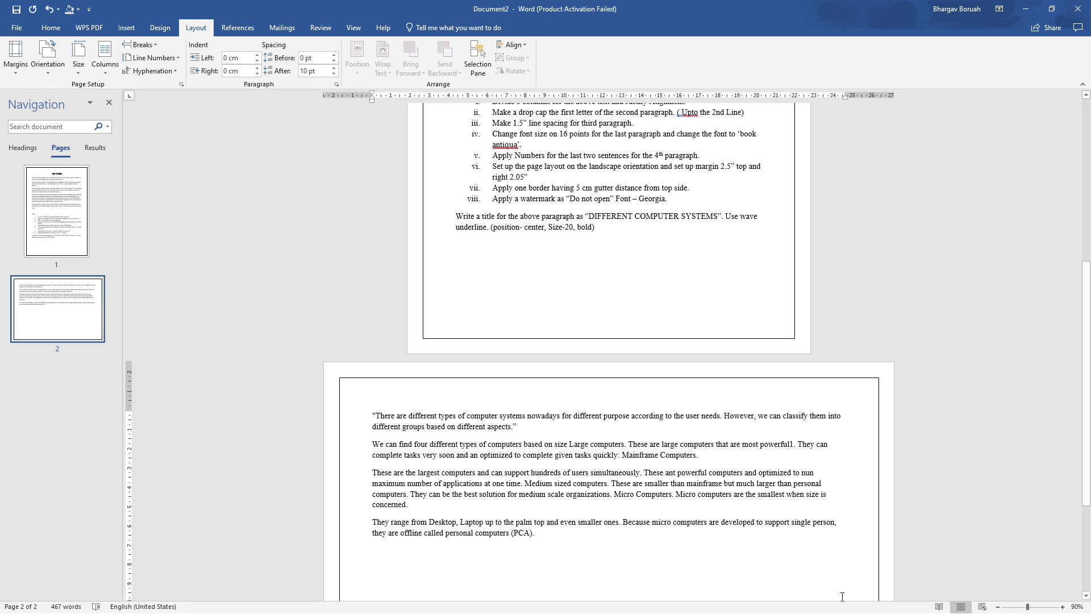
click(820, 485)
click(743, 418)
drag(372, 415, 539, 534)
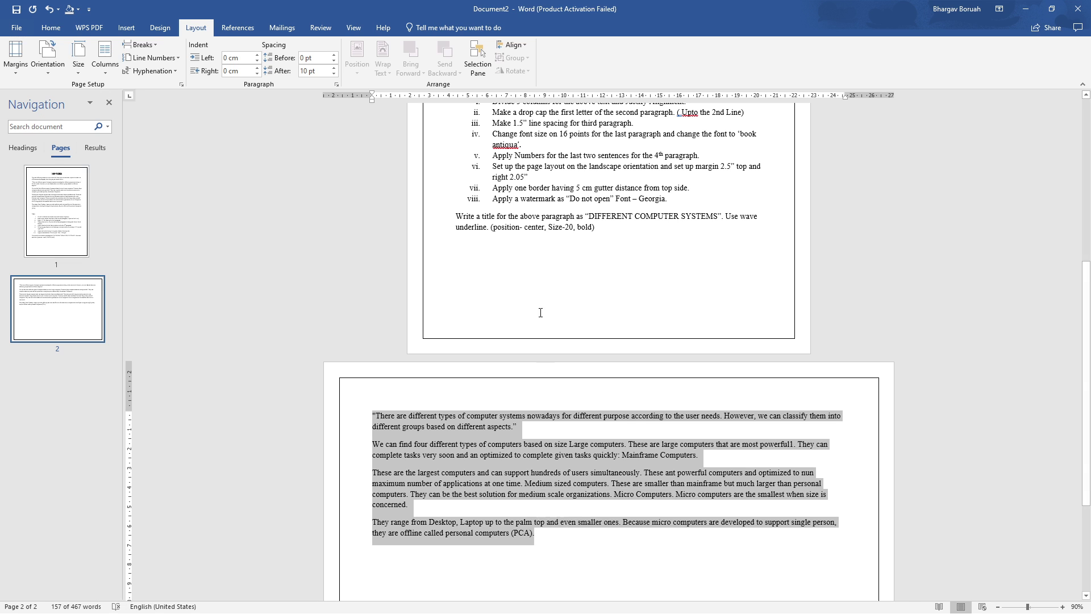
scroll(541, 310, up, 2)
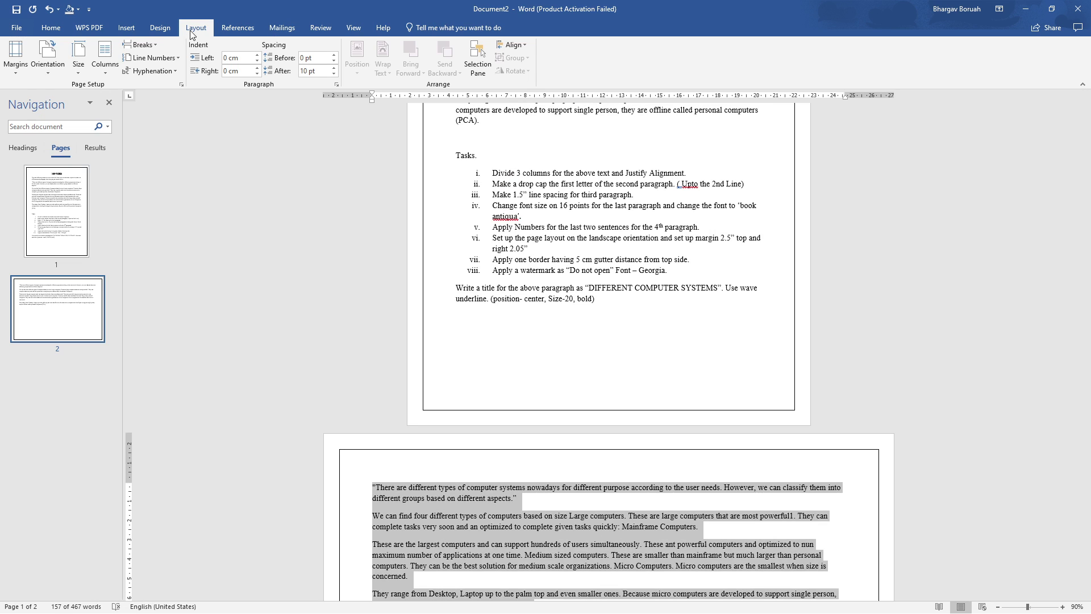
click(108, 75)
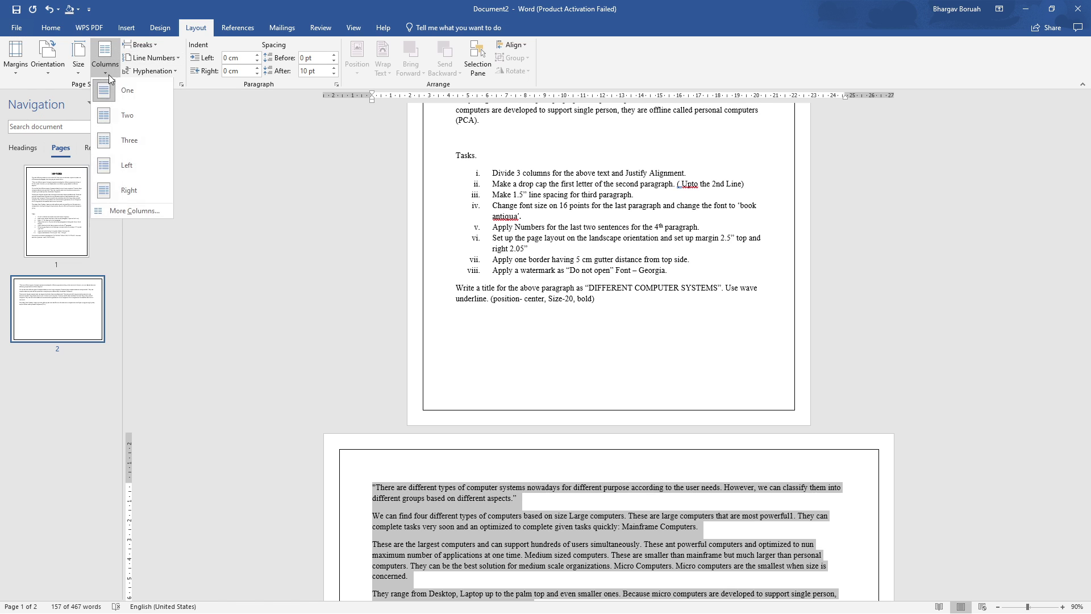
click(124, 141)
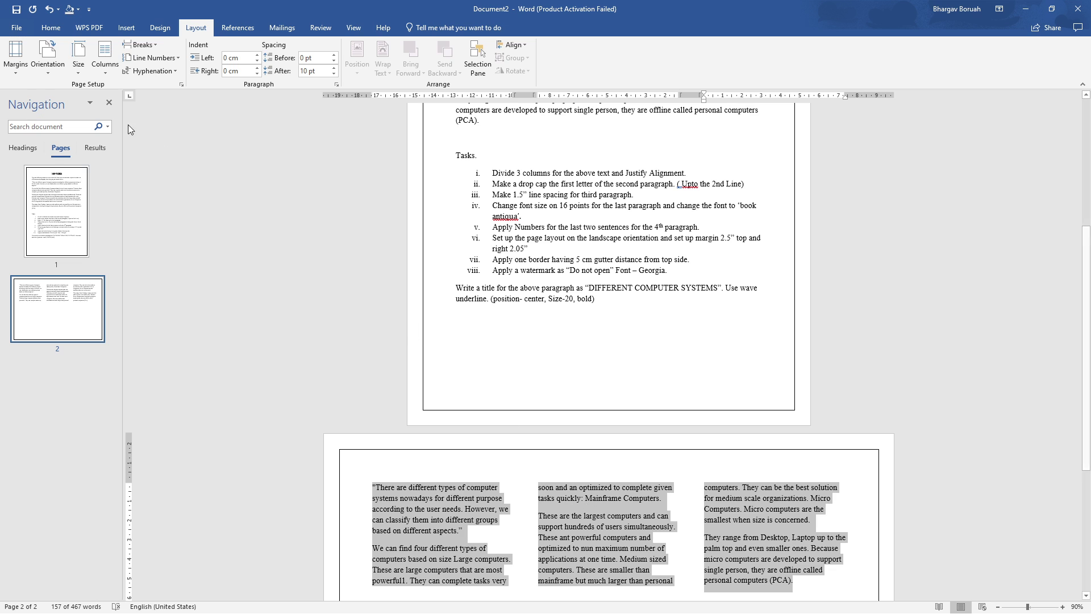
Step: Try adding a line between the three text columns, and undo it
click(105, 72)
click(125, 212)
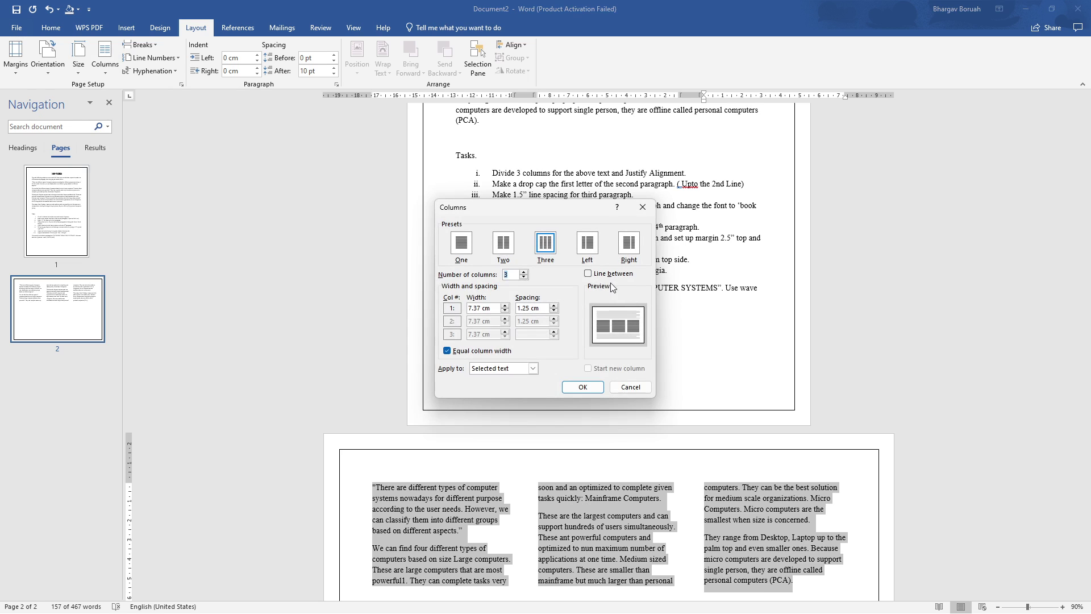
click(589, 274)
click(584, 387)
scroll(607, 432, down, 2)
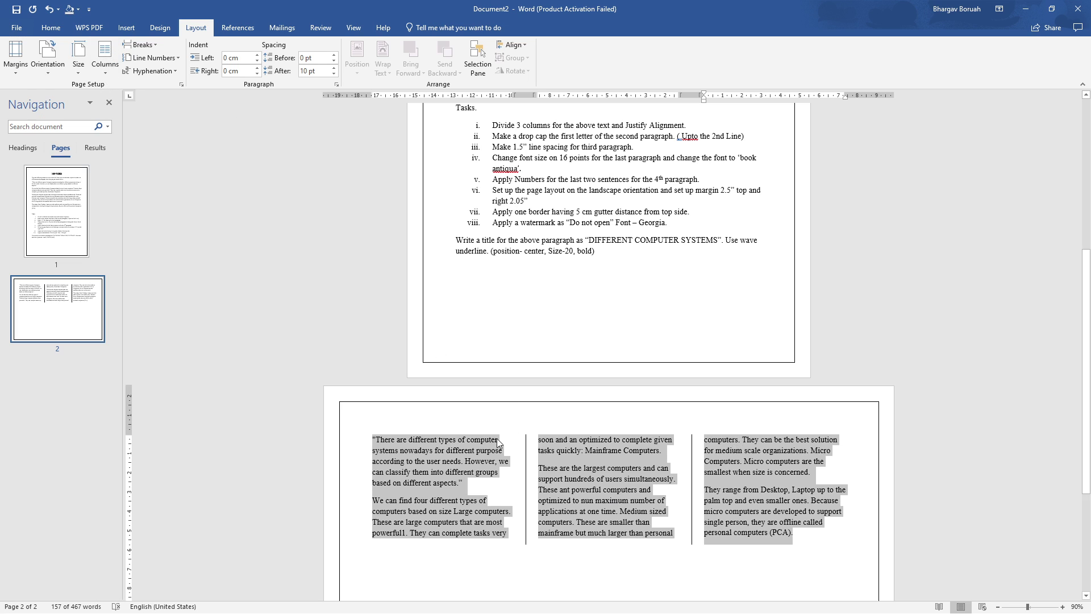
click(49, 13)
Step: Justify the alignment of the selected three-column text on the second page
scroll(614, 155, up, 1)
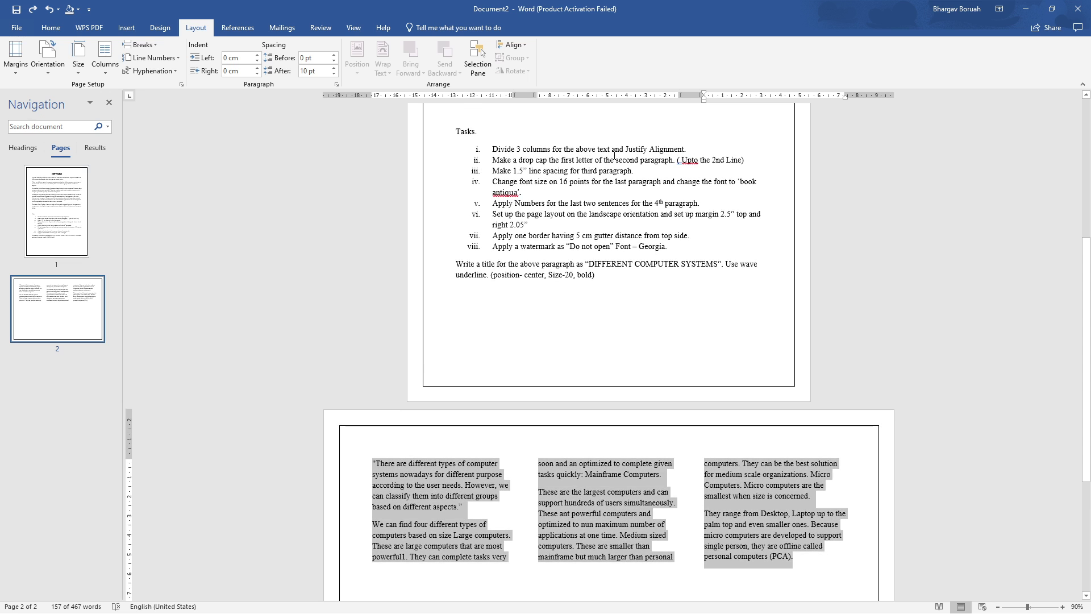
click(46, 31)
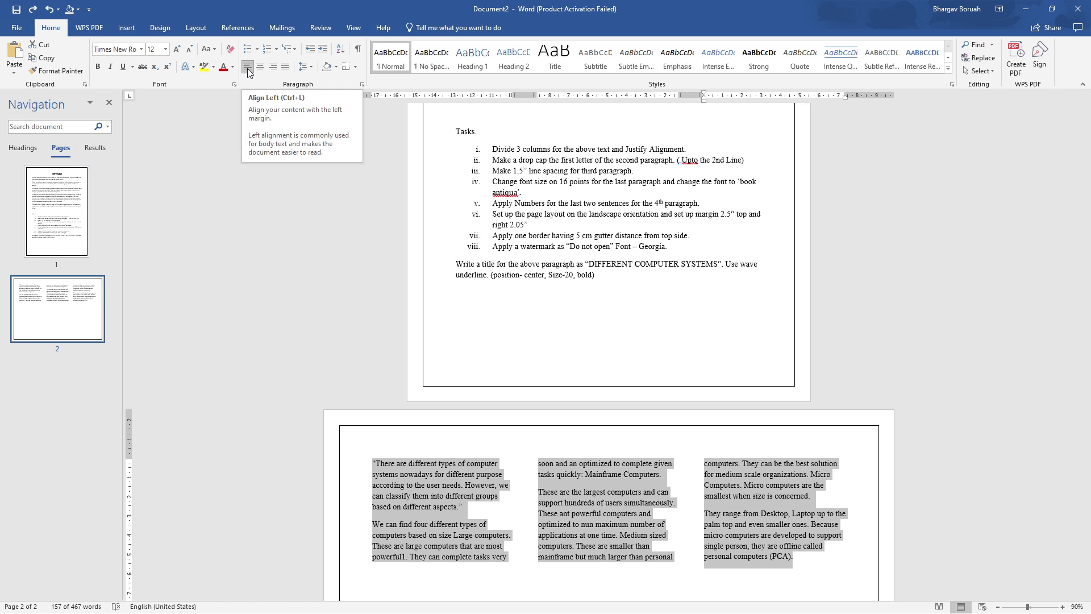
click(287, 69)
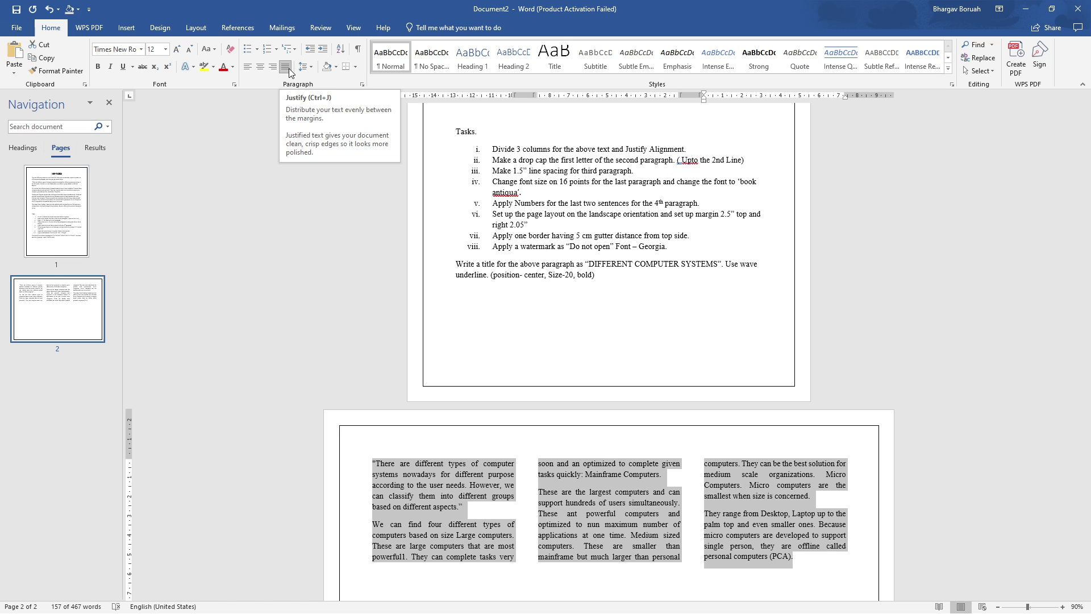
click(597, 202)
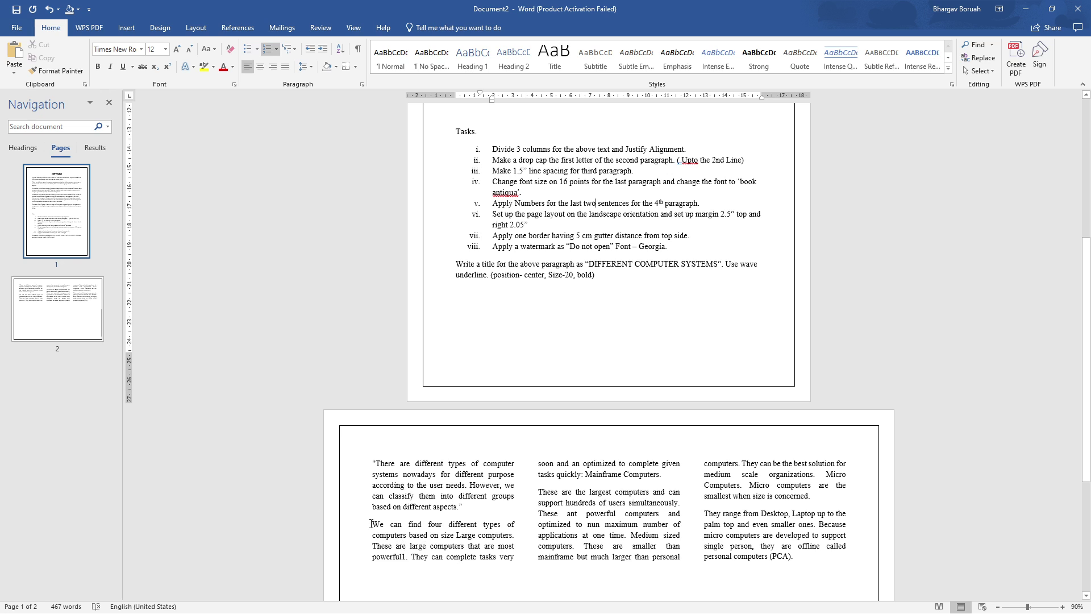
Step: Apply a Dropped drop cap to the first letter of the second paragraph, which starts with "We can find"
drag(372, 524, 498, 546)
click(438, 544)
scroll(437, 544, down, 1)
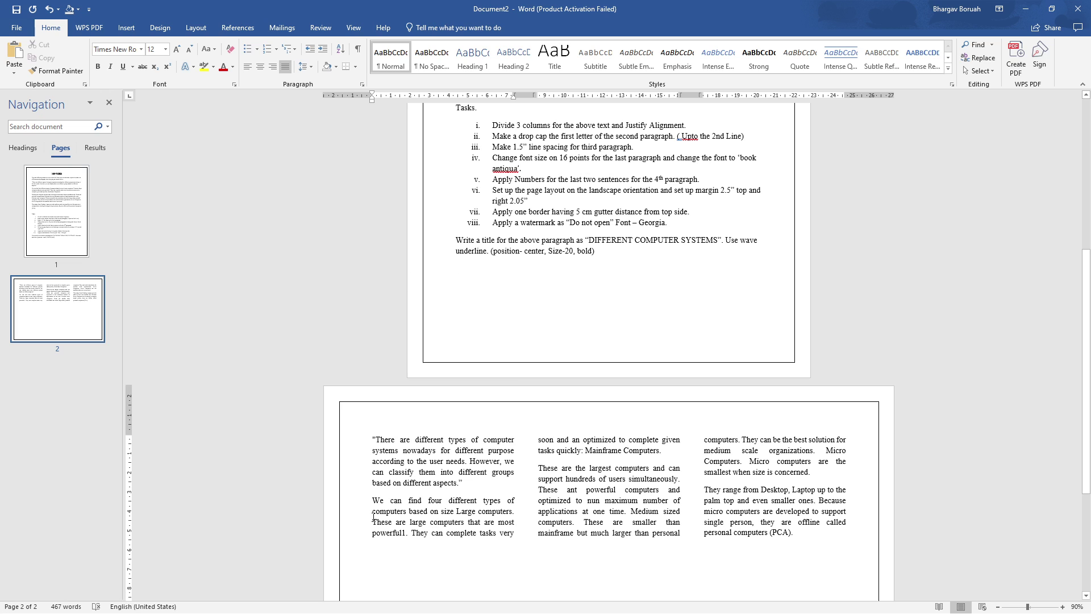
click(373, 503)
click(126, 27)
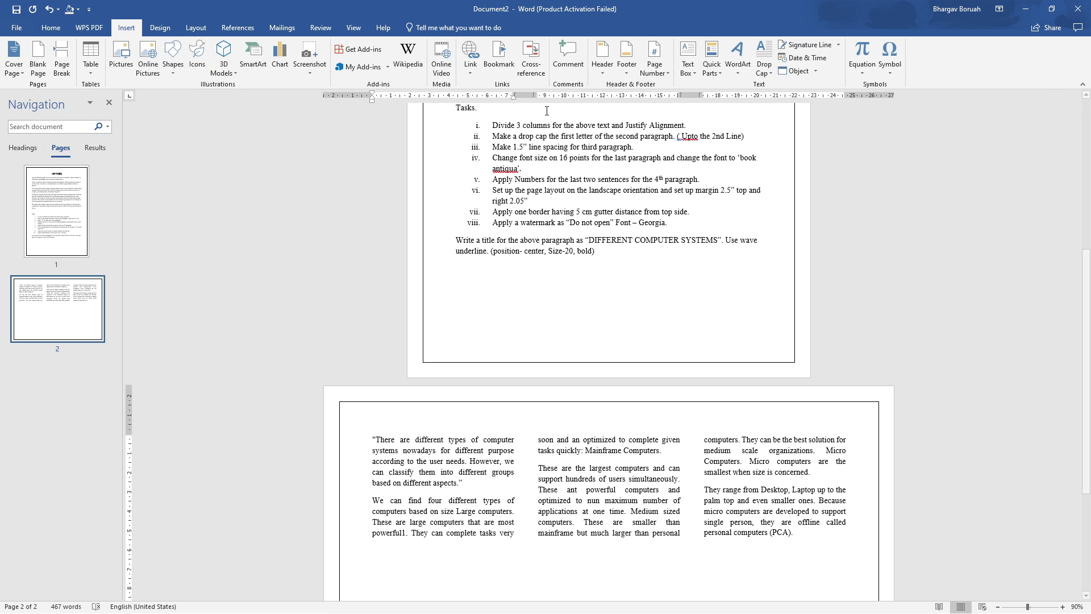
click(766, 68)
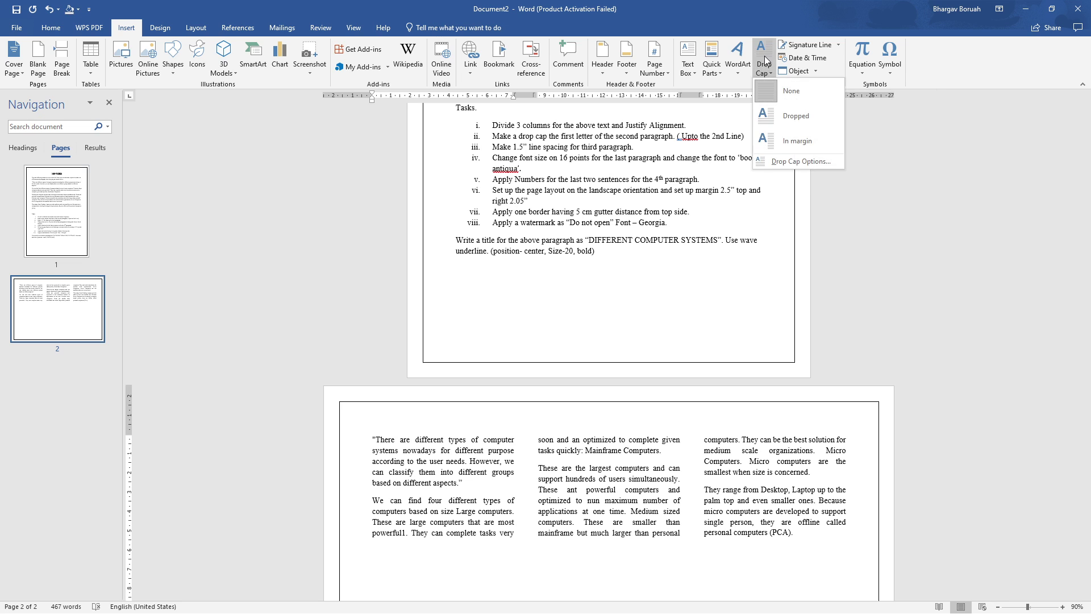
click(785, 118)
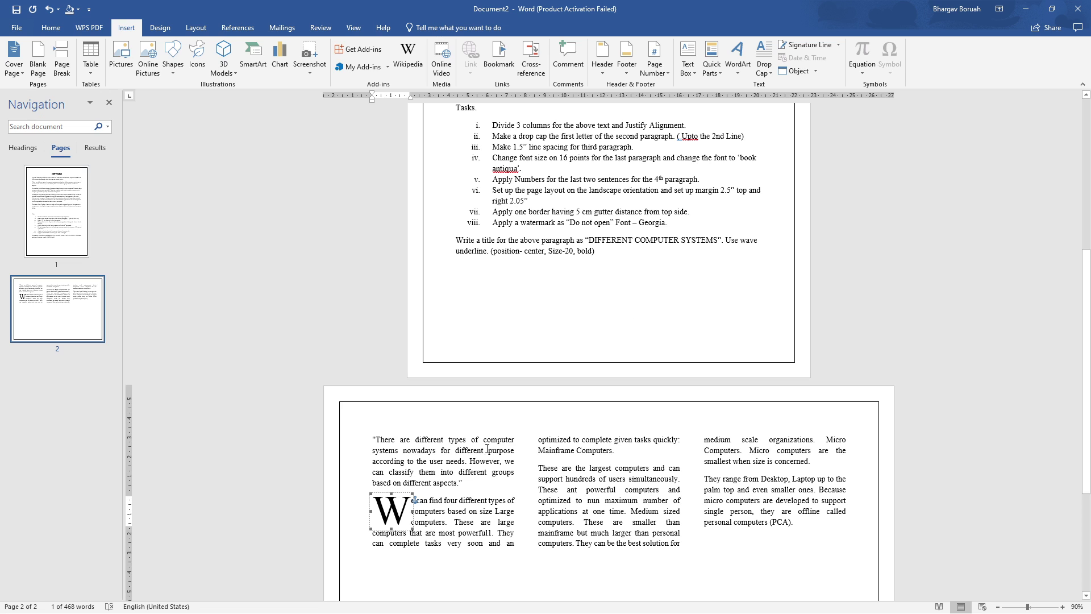
click(464, 521)
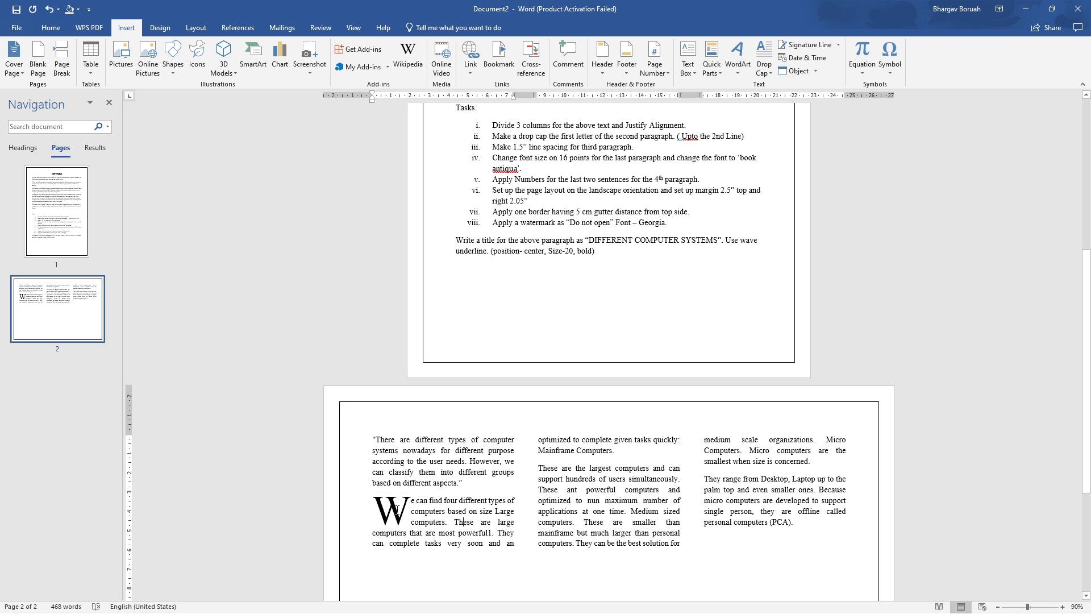
Step: Set the drop cap "W" of the second paragraph to drop 2 lines
click(394, 508)
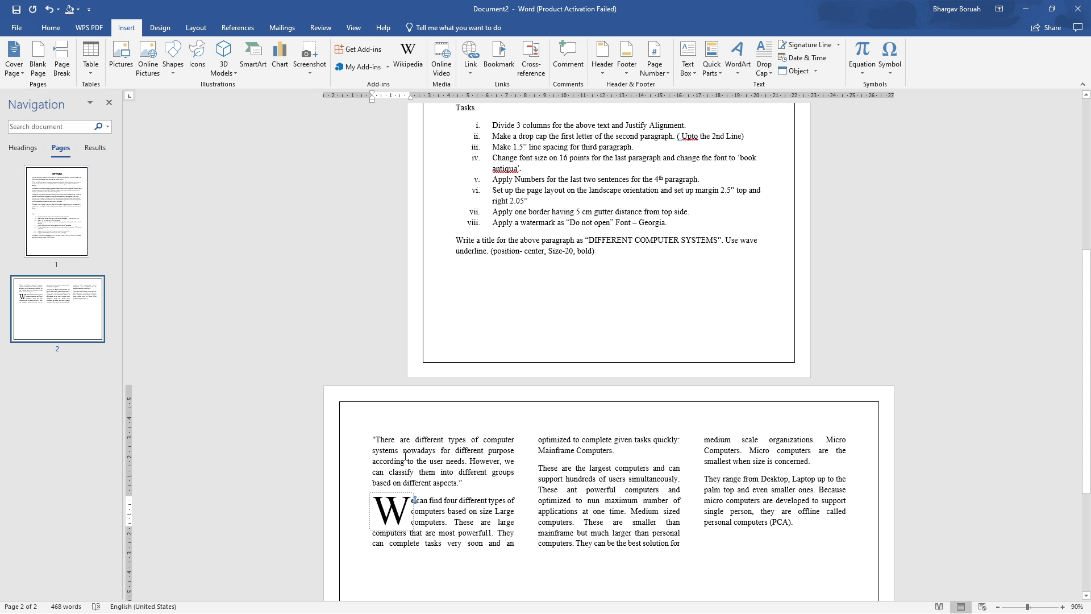
click(765, 61)
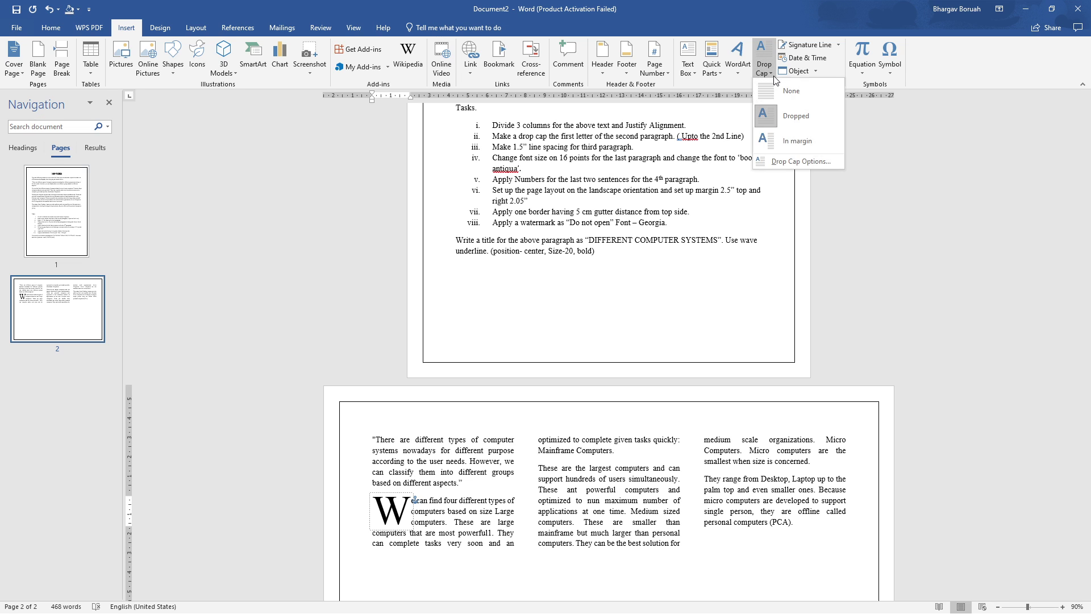
click(789, 162)
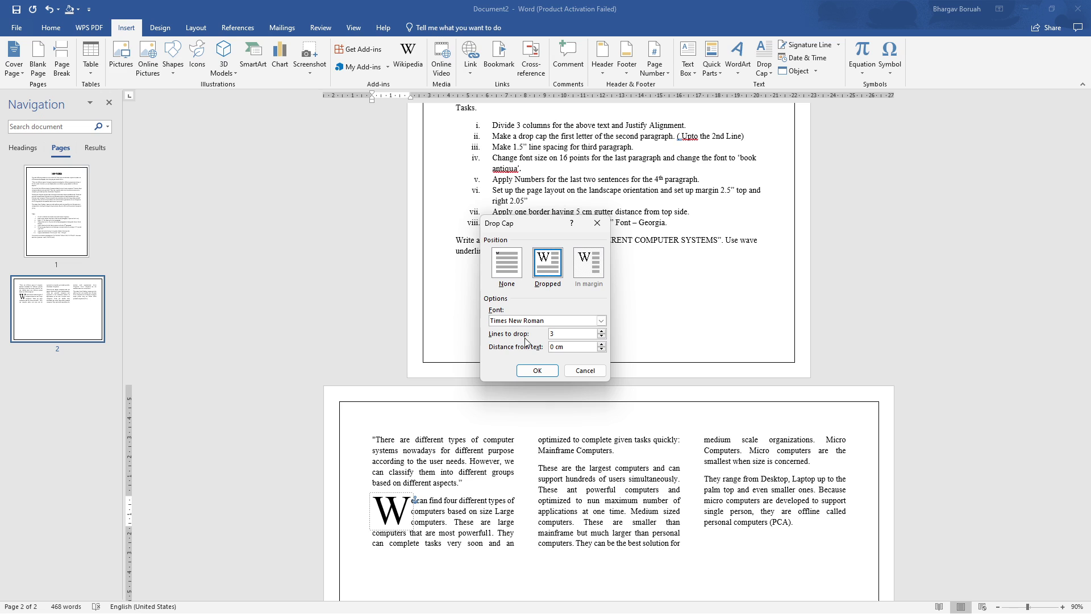
click(601, 336)
click(603, 333)
click(602, 337)
click(538, 371)
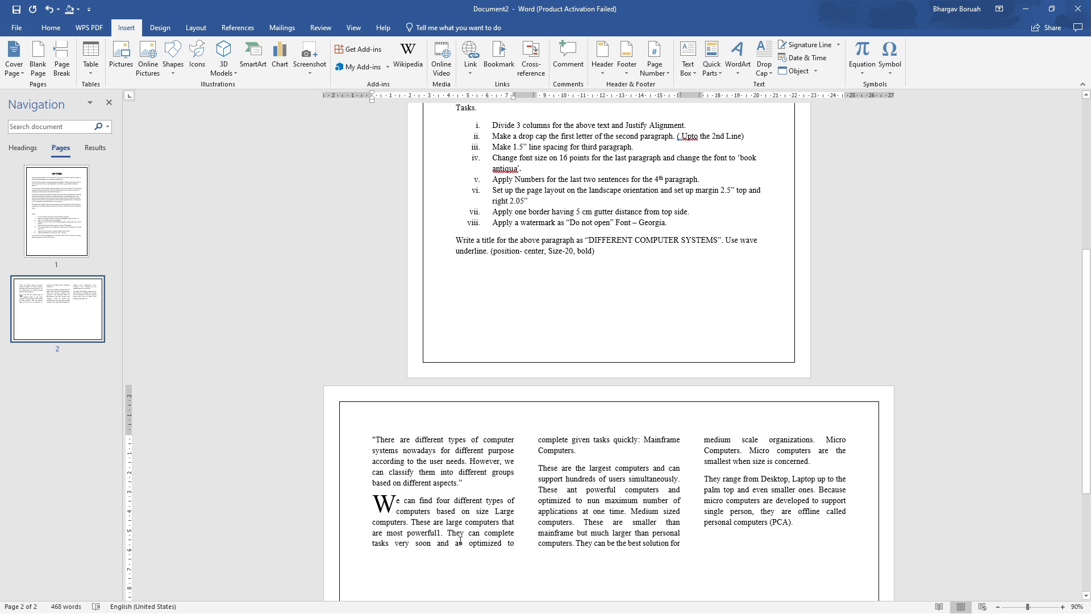
Step: Set the line spacing of the third paragraph, which starts with "These are the largest computers", to 1.5
drag(539, 469, 821, 461)
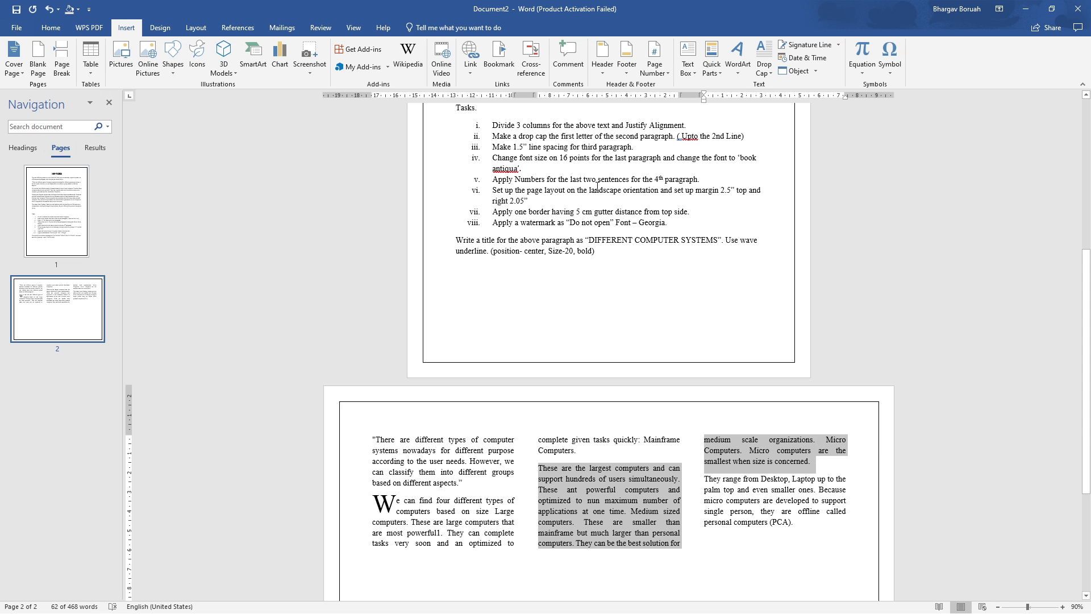
click(45, 34)
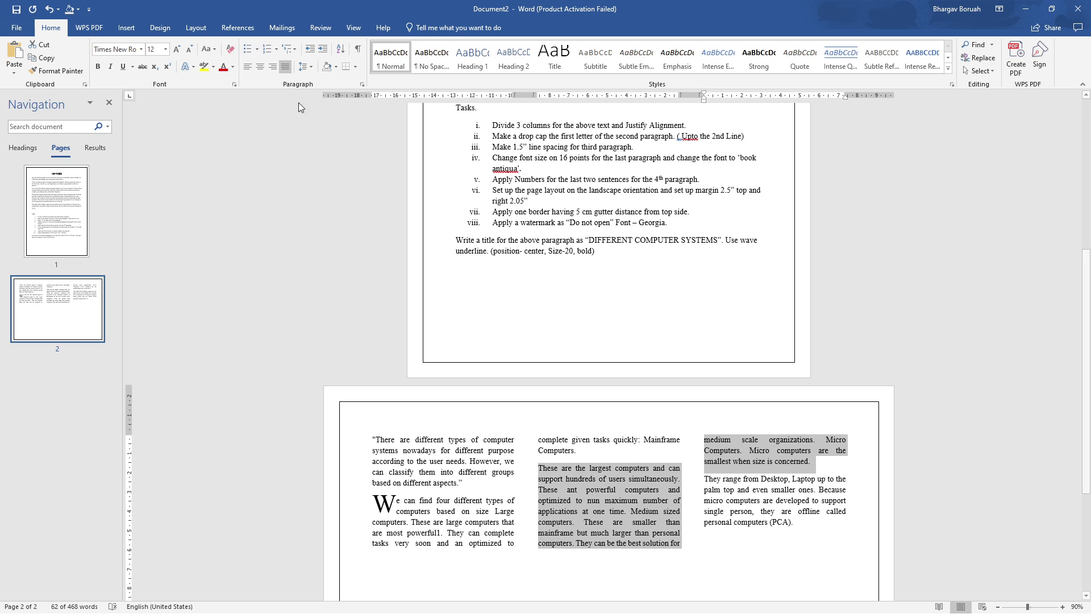
click(307, 69)
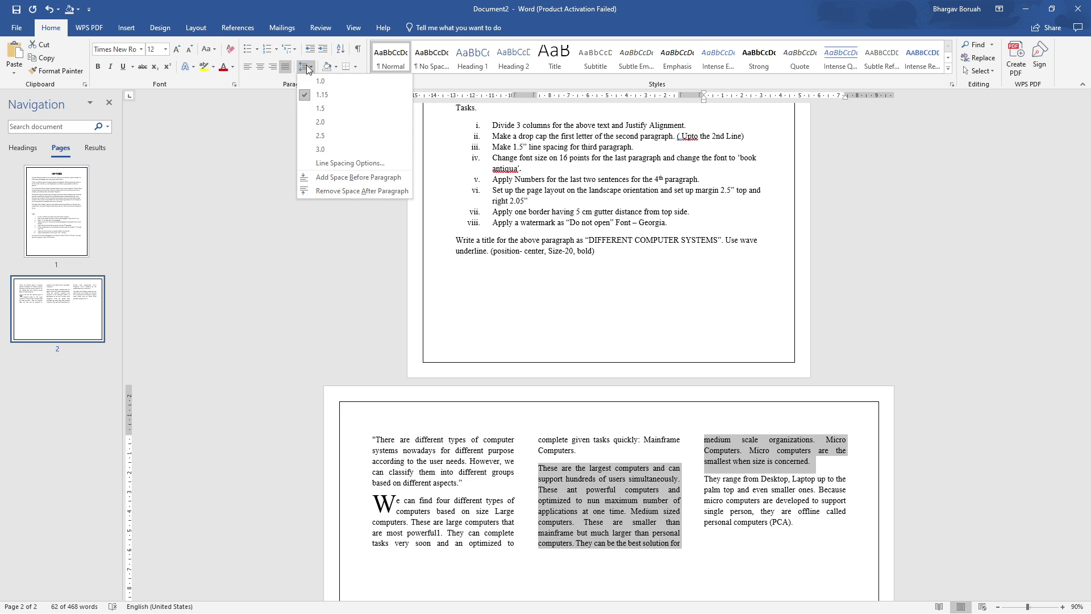
click(331, 109)
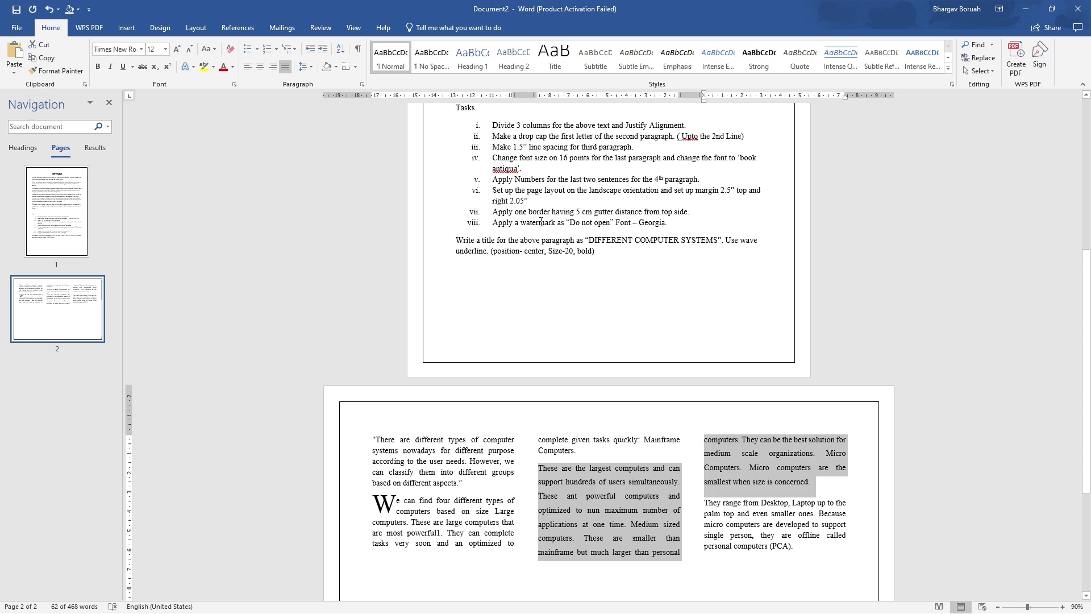
click(541, 174)
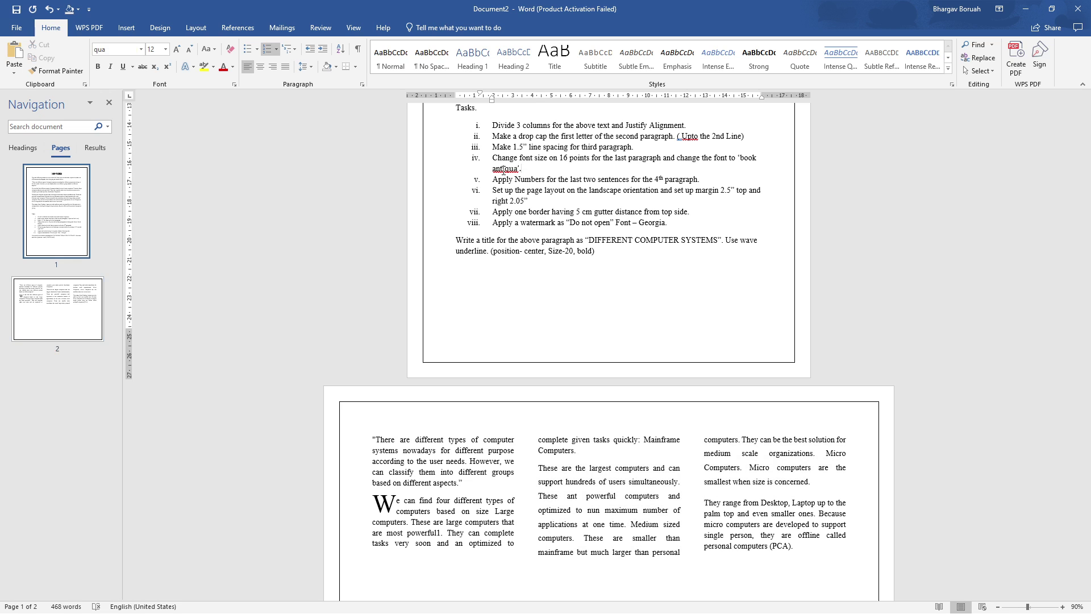
click(720, 443)
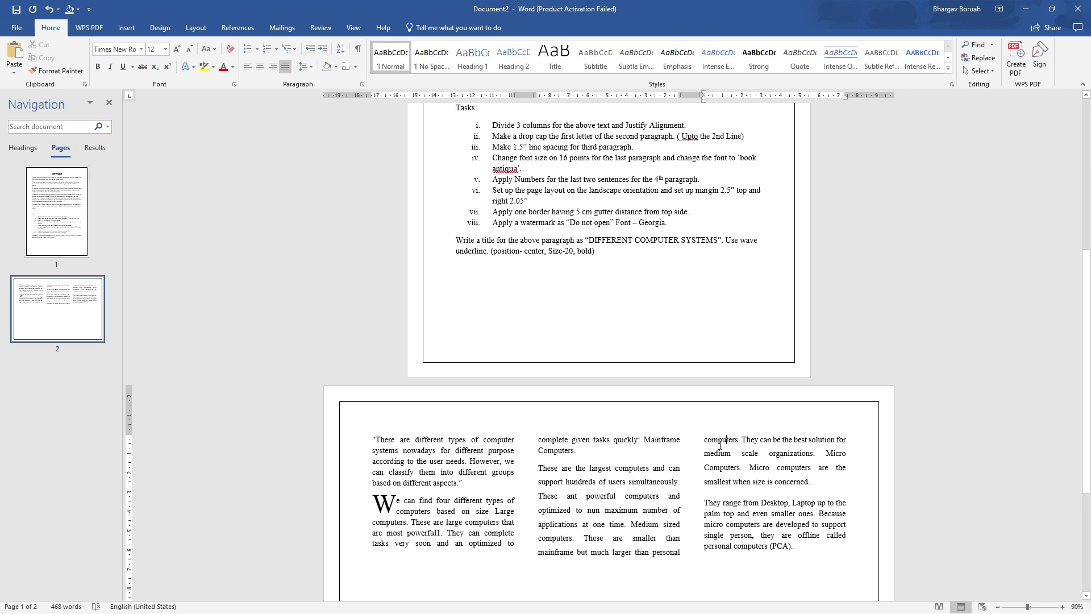
scroll(668, 464, down, 2)
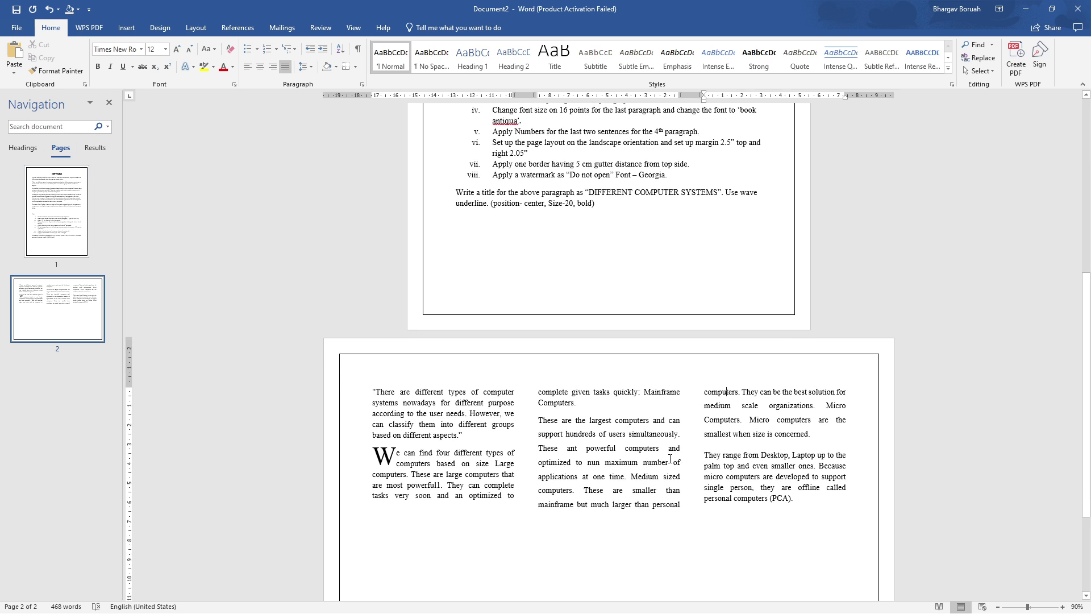
click(676, 500)
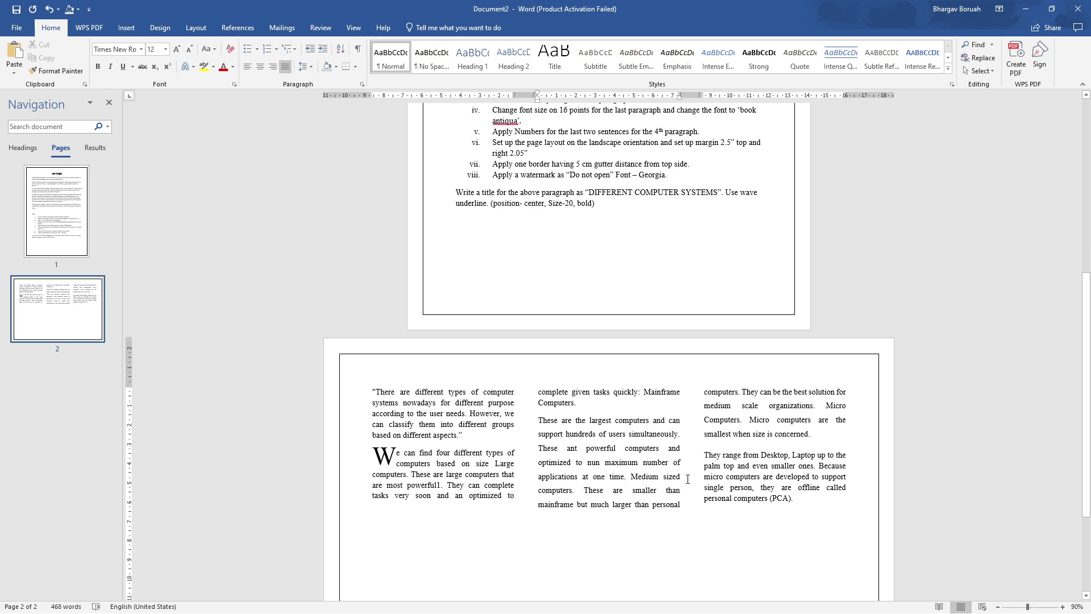
Step: Format the last paragraph, which starts with "They range from Desktop", in Book Antiqua at 16 points
click(704, 455)
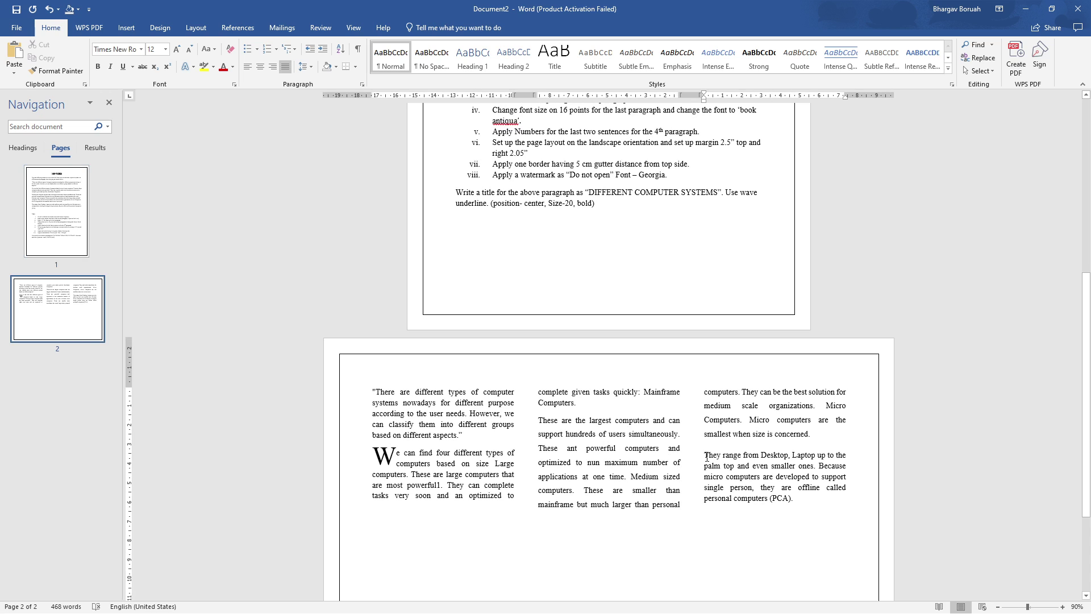
drag(704, 454, 809, 503)
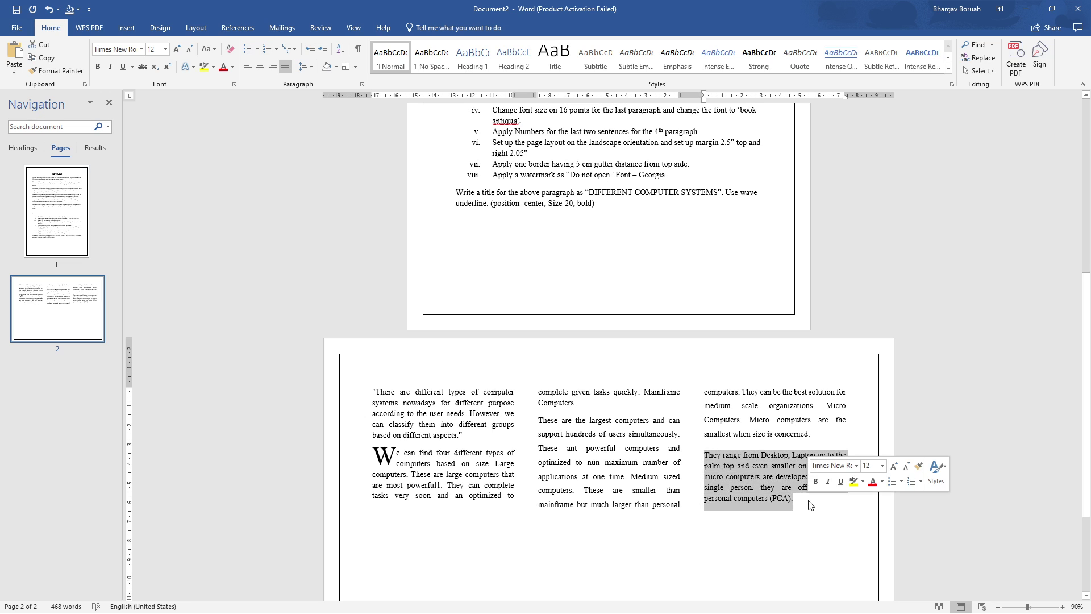
click(141, 49)
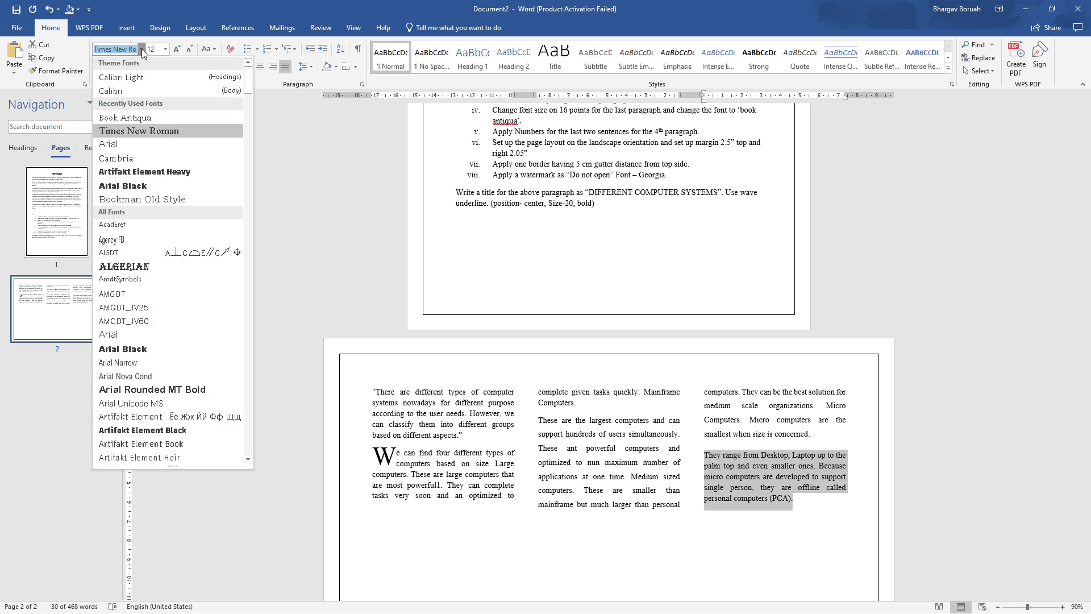
click(158, 118)
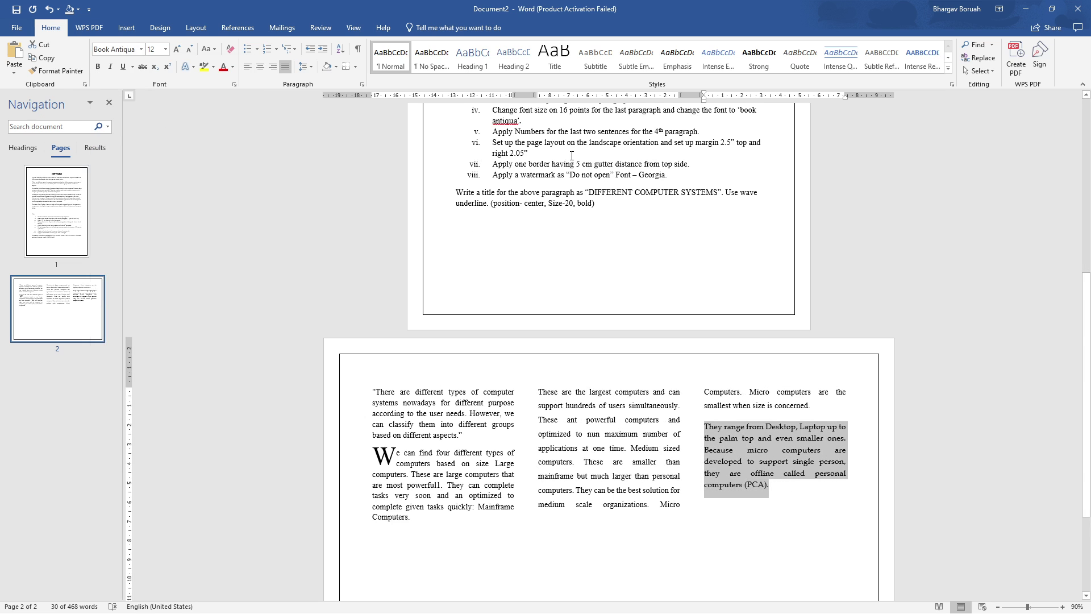
scroll(614, 161, up, 1)
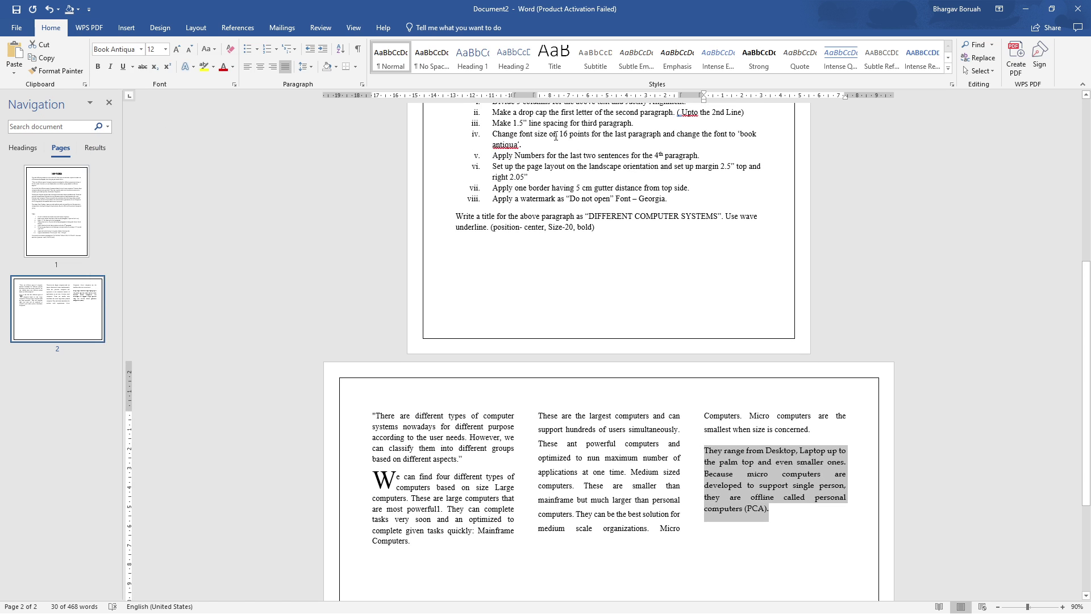
click(165, 49)
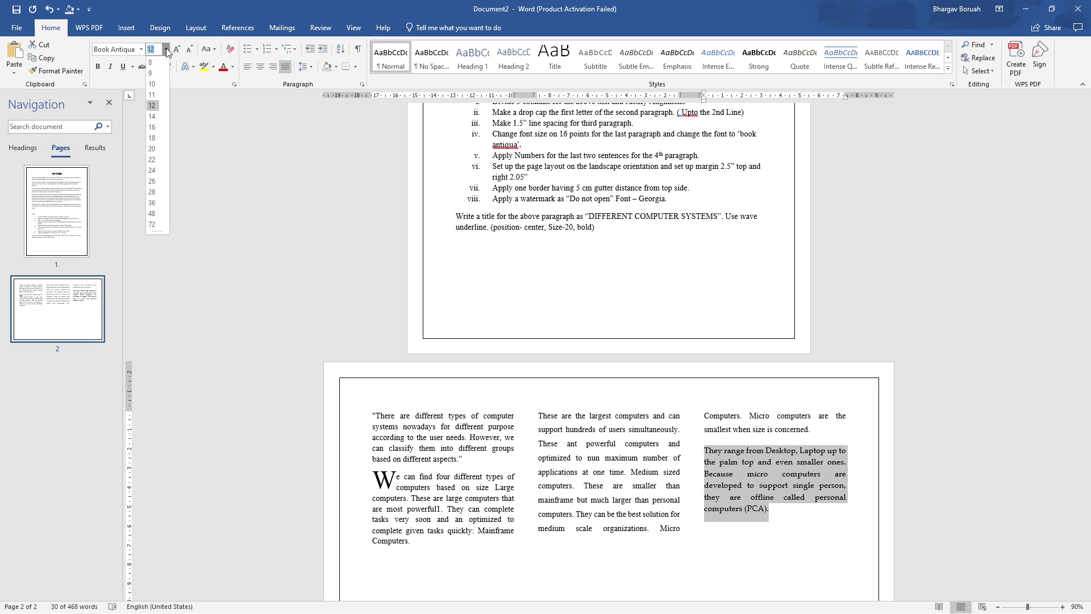
click(152, 127)
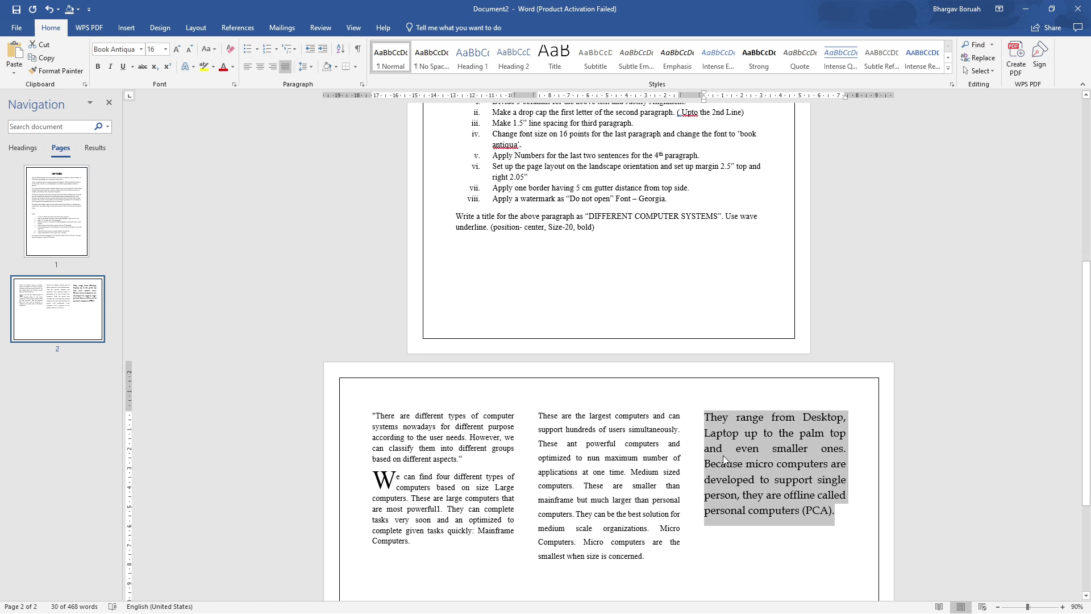
click(669, 462)
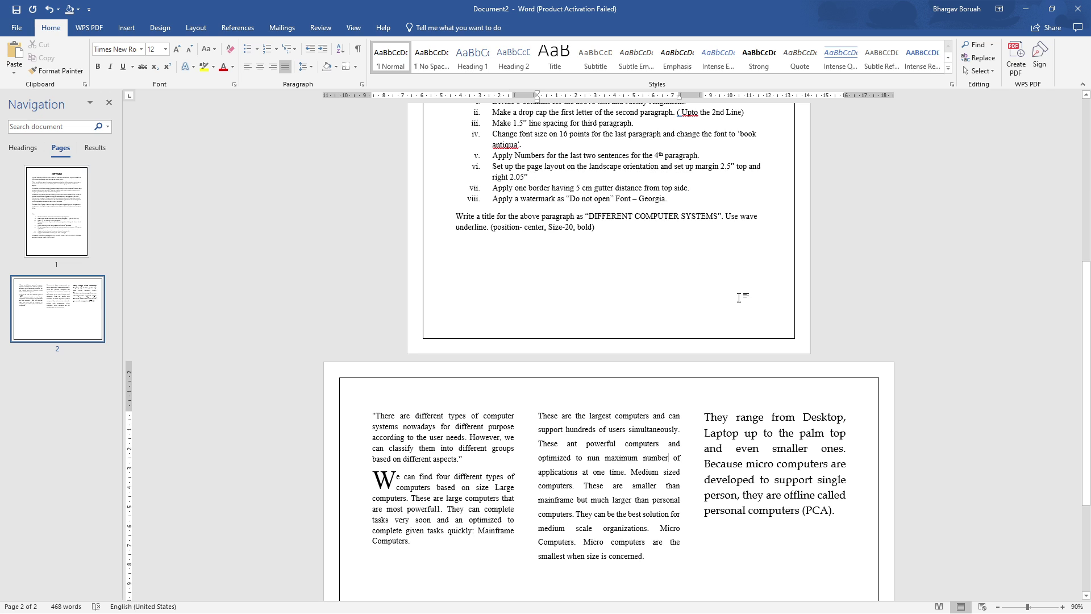
Step: Apply 1. 2. 3. numbering to the last paragraph and split it so the sentence starting with "Because" is a separate item
drag(707, 418, 842, 515)
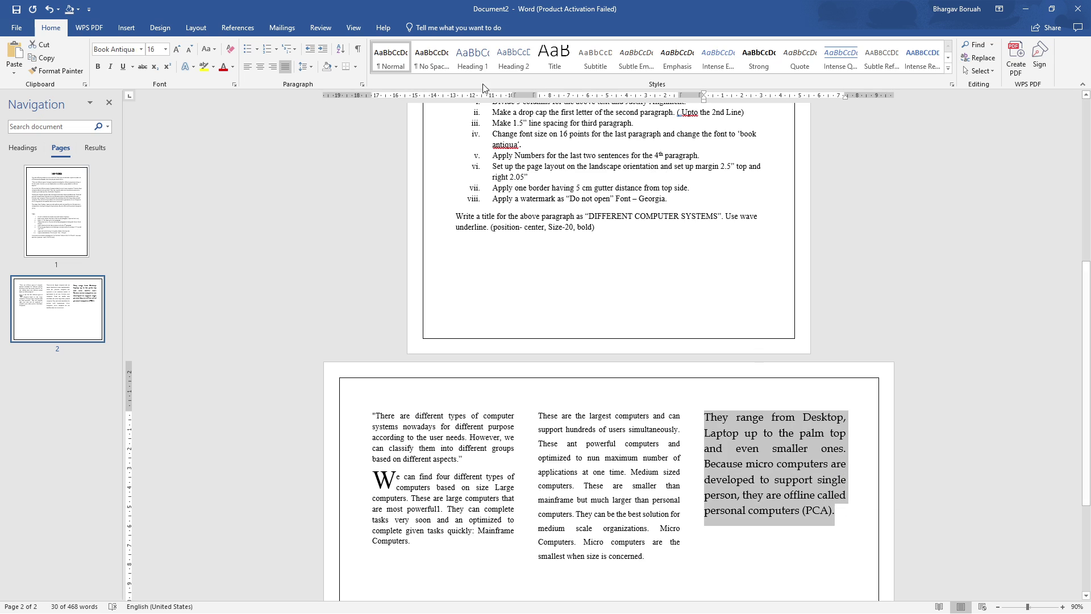
click(277, 46)
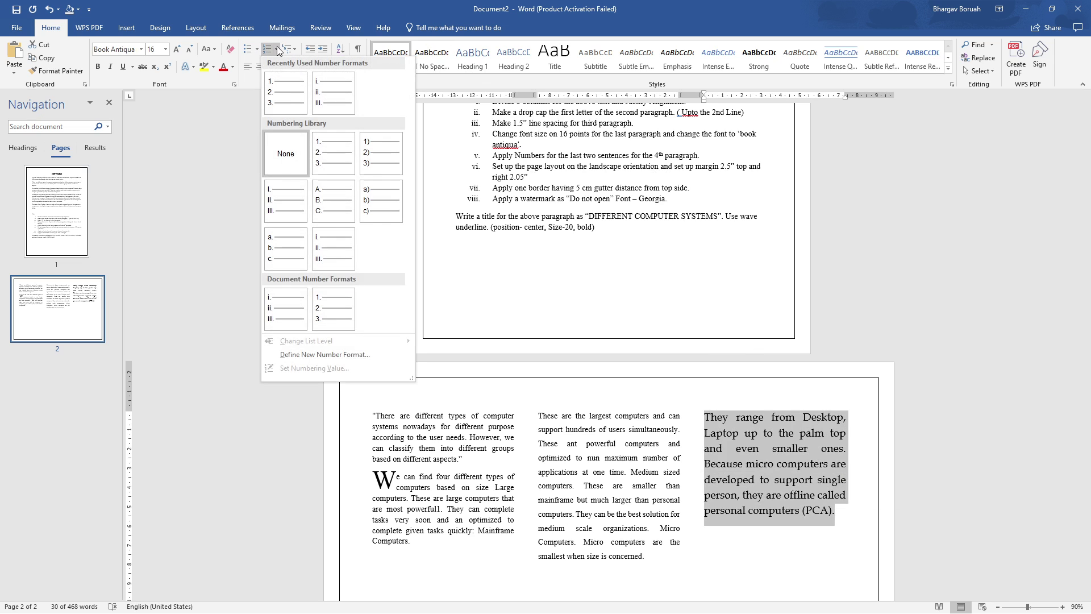
click(285, 93)
click(754, 494)
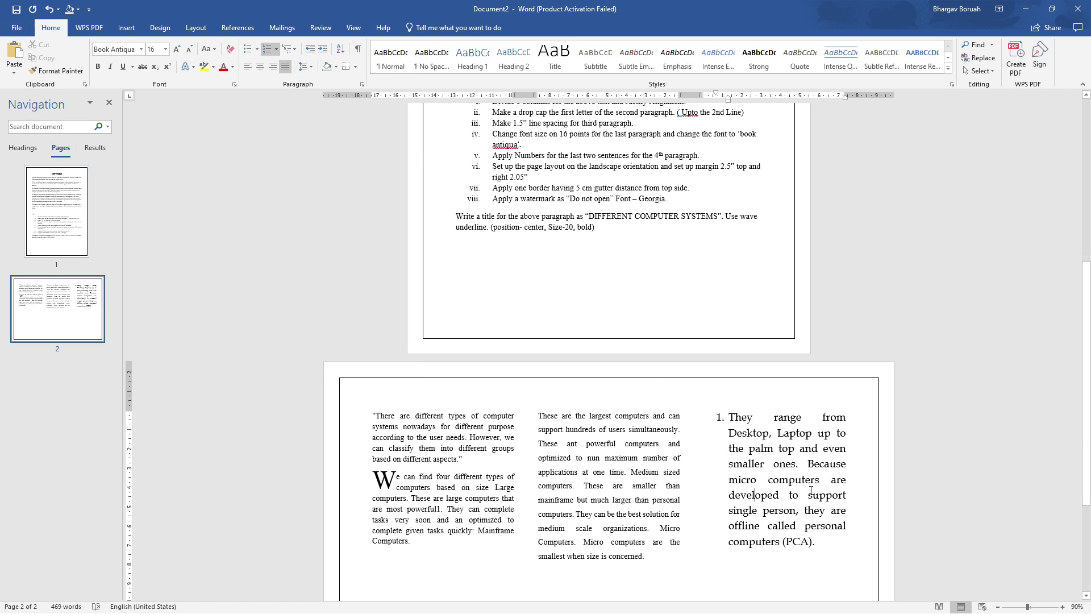
click(809, 465)
key(Return)
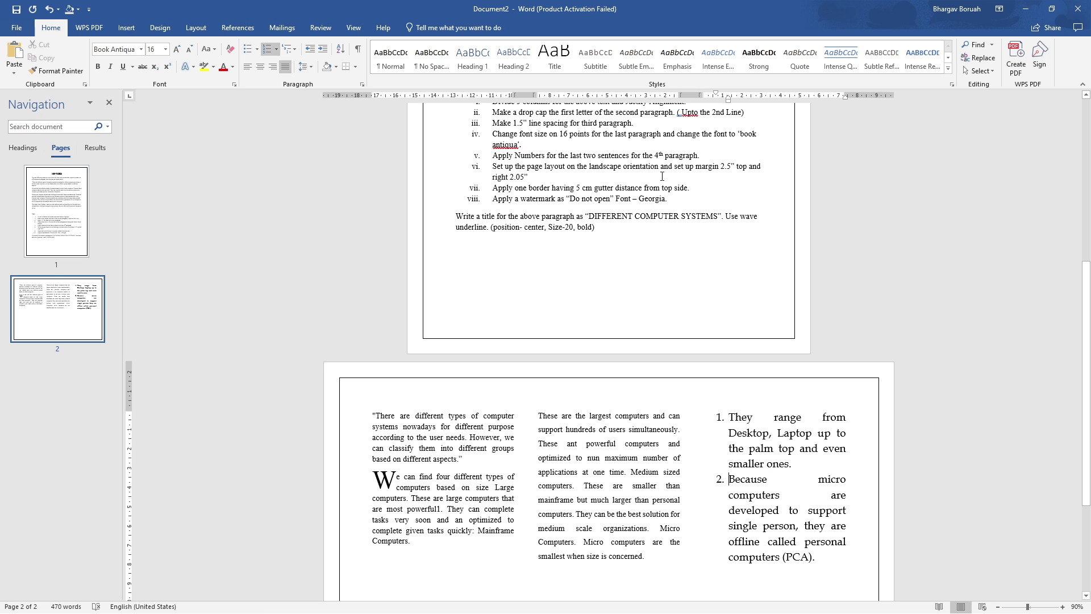
Step: Set the landscape section's top margin to 2.5 cm and its right margin to 2.05 cm
scroll(557, 414, down, 2)
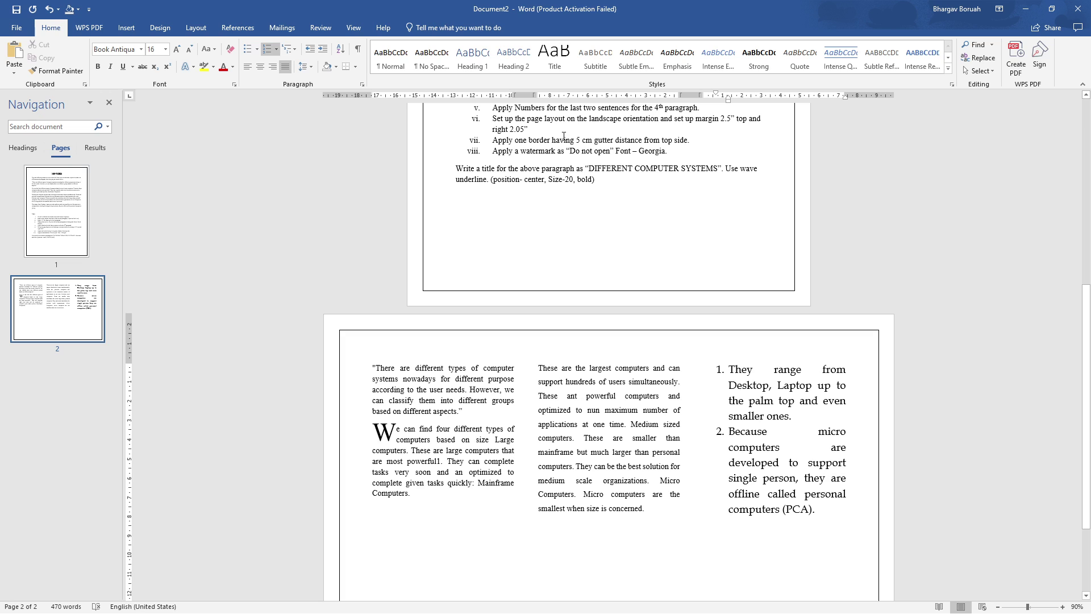
click(620, 438)
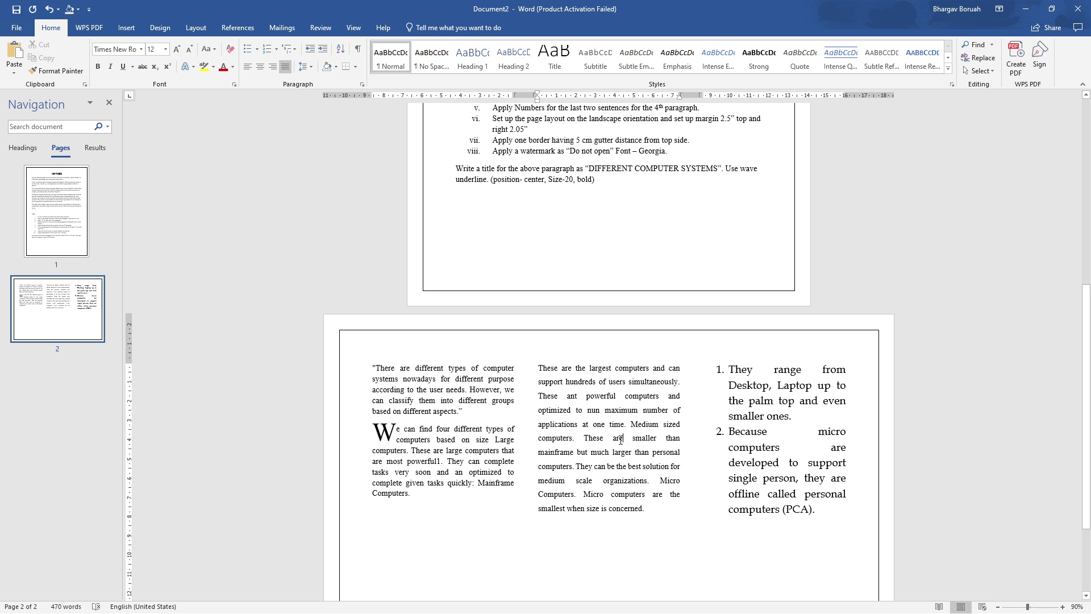
click(372, 370)
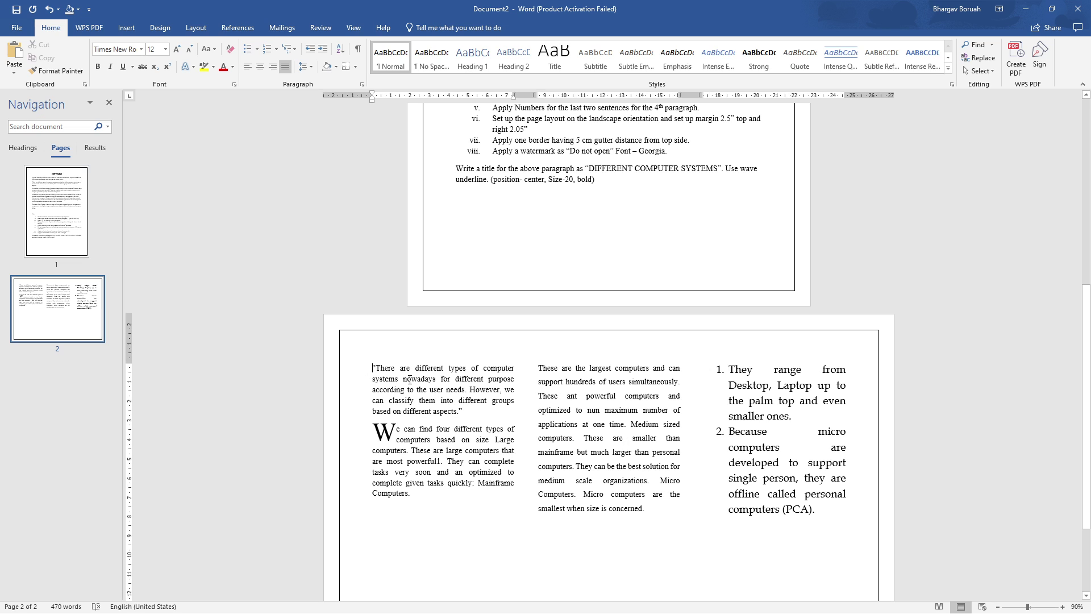
click(196, 28)
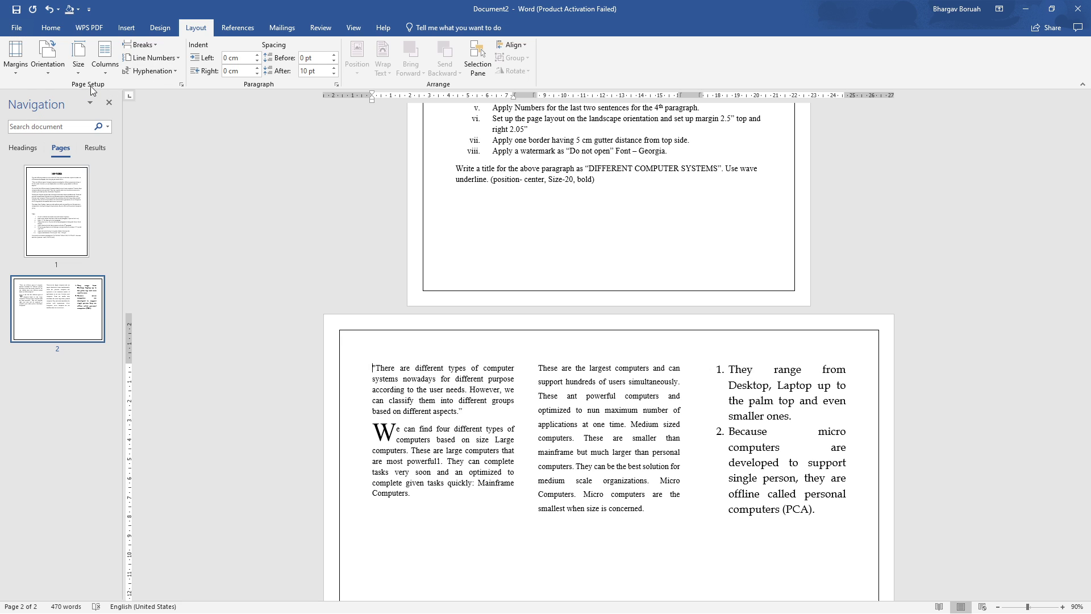
click(15, 71)
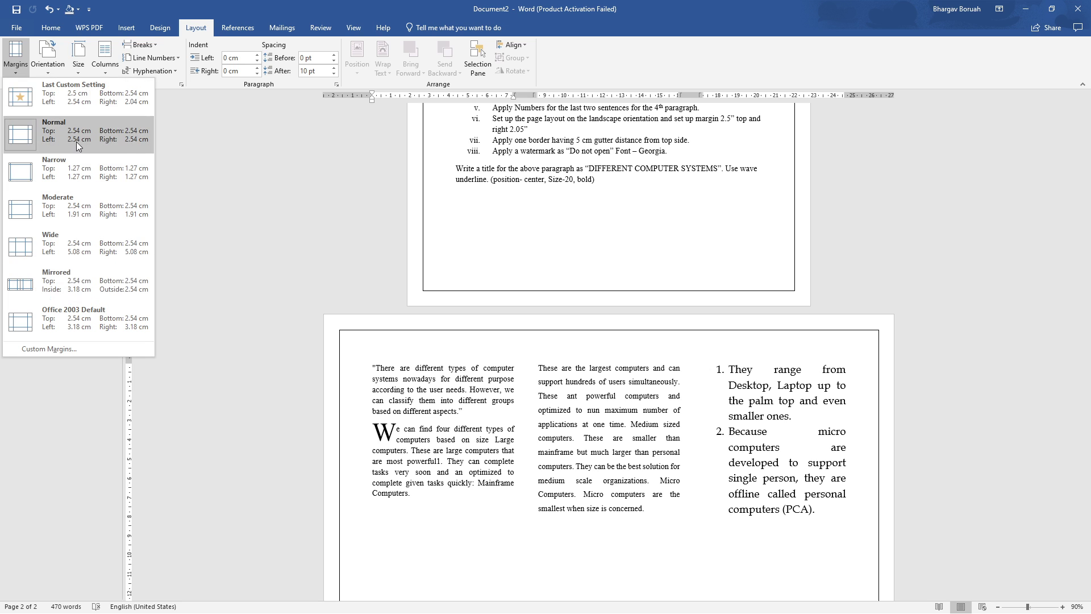
click(75, 347)
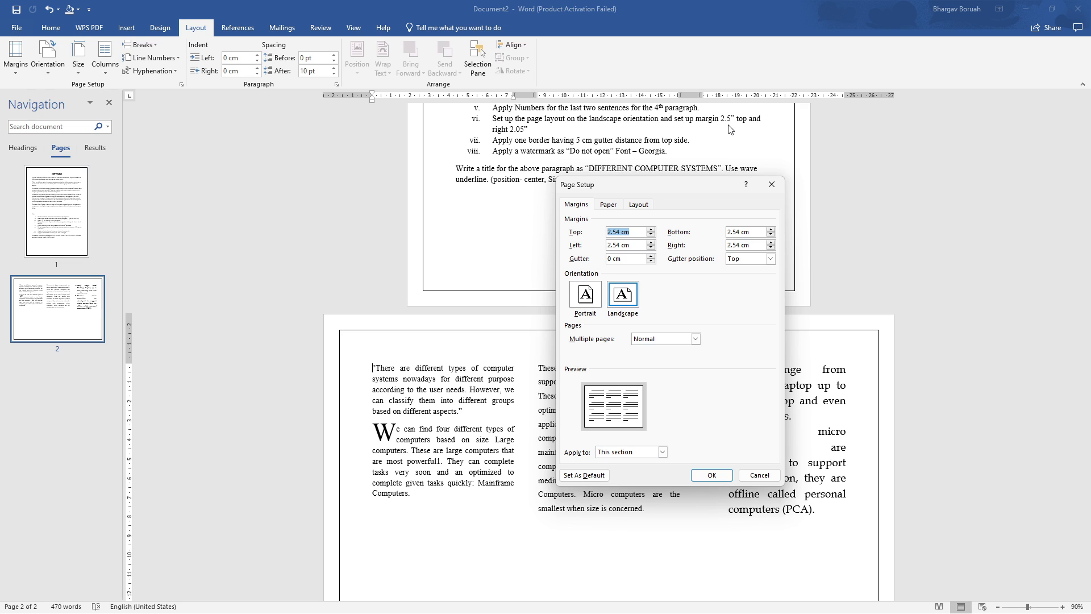
click(621, 232)
key(BackSpace)
click(741, 245)
key(BackSpace)
key(BackSpace)
text(05)
click(722, 475)
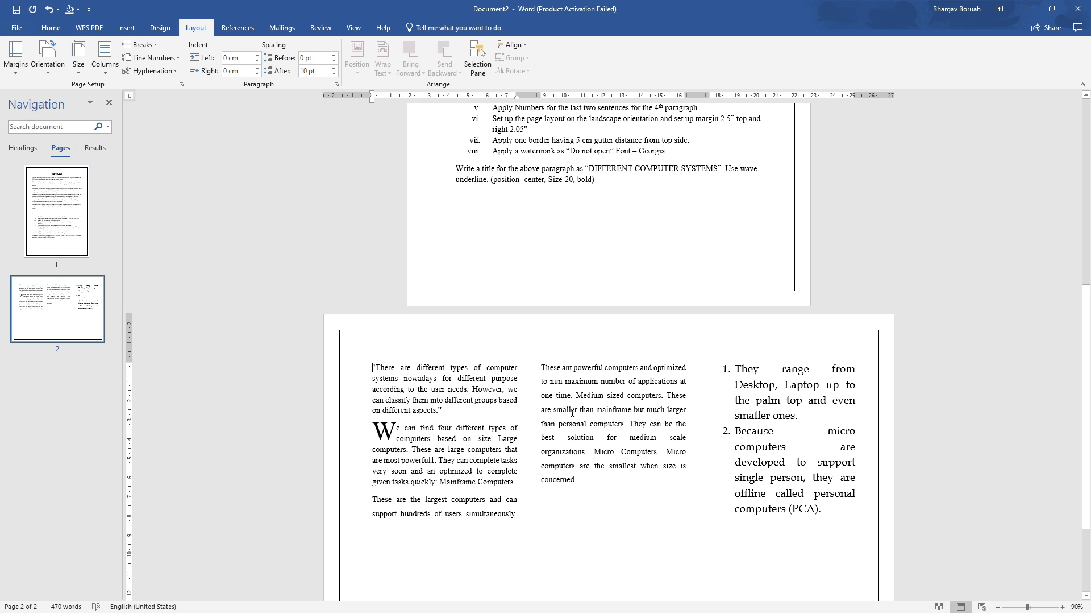
Step: Reword task vii in the instruction list, replacing "having" with "and apply" before "5 cm gutter distance"
scroll(579, 280, up, 1)
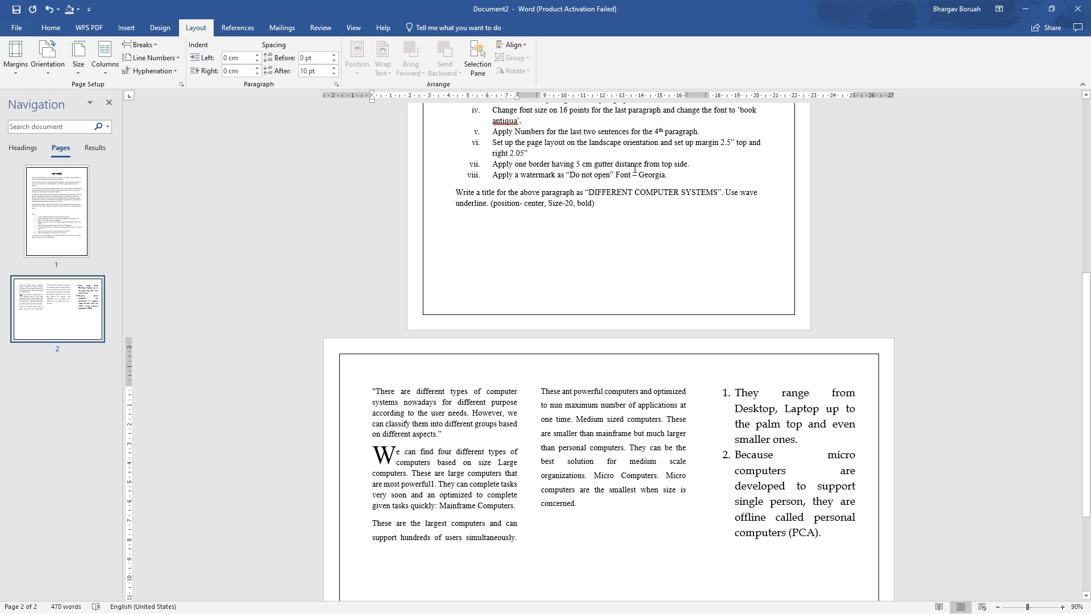
click(690, 169)
click(555, 152)
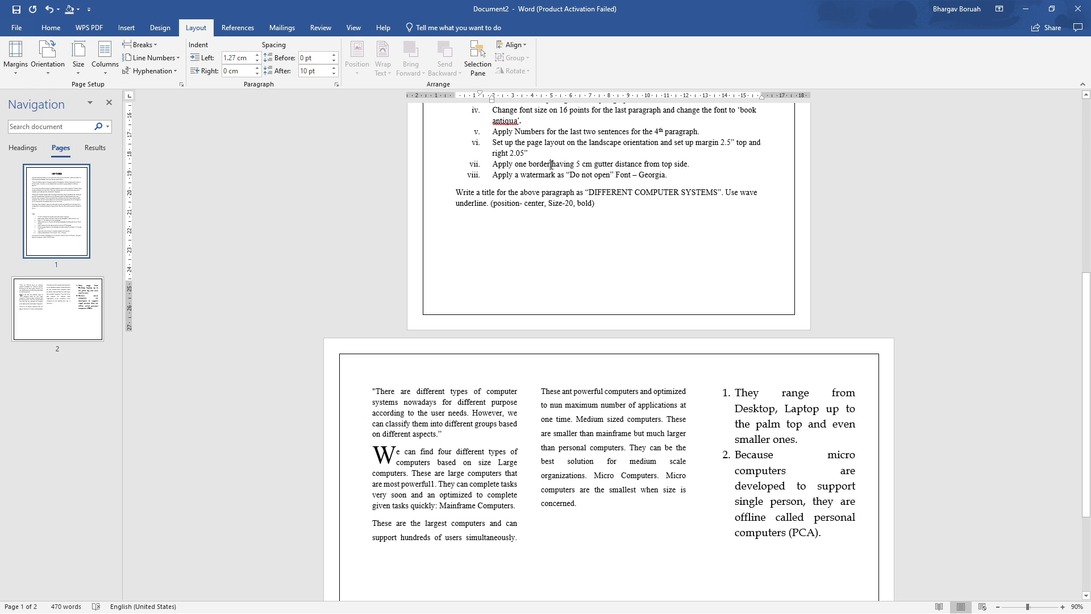
text(and )
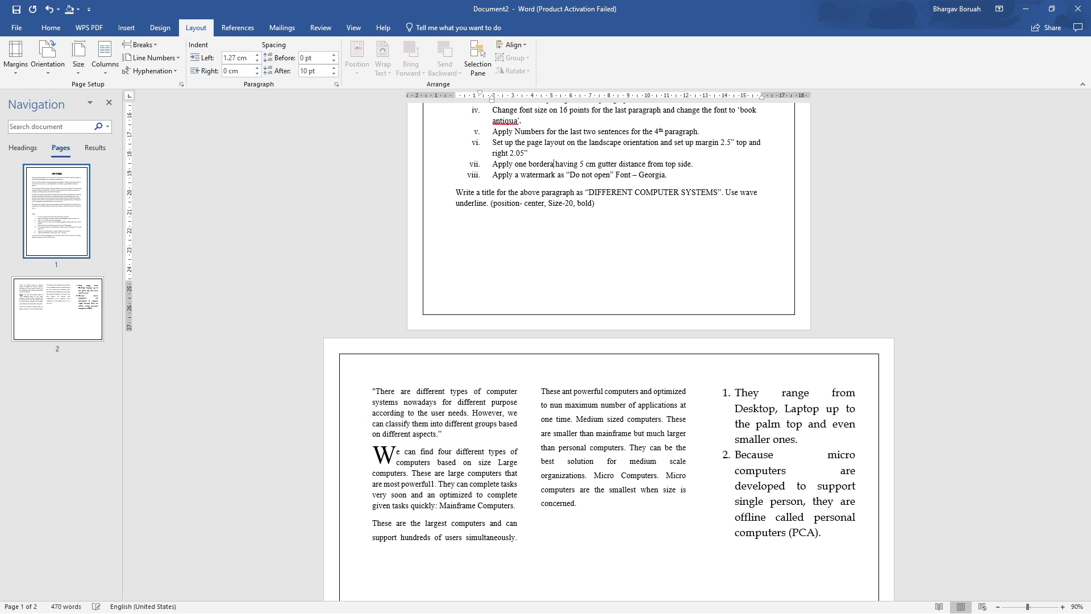
text(appl)
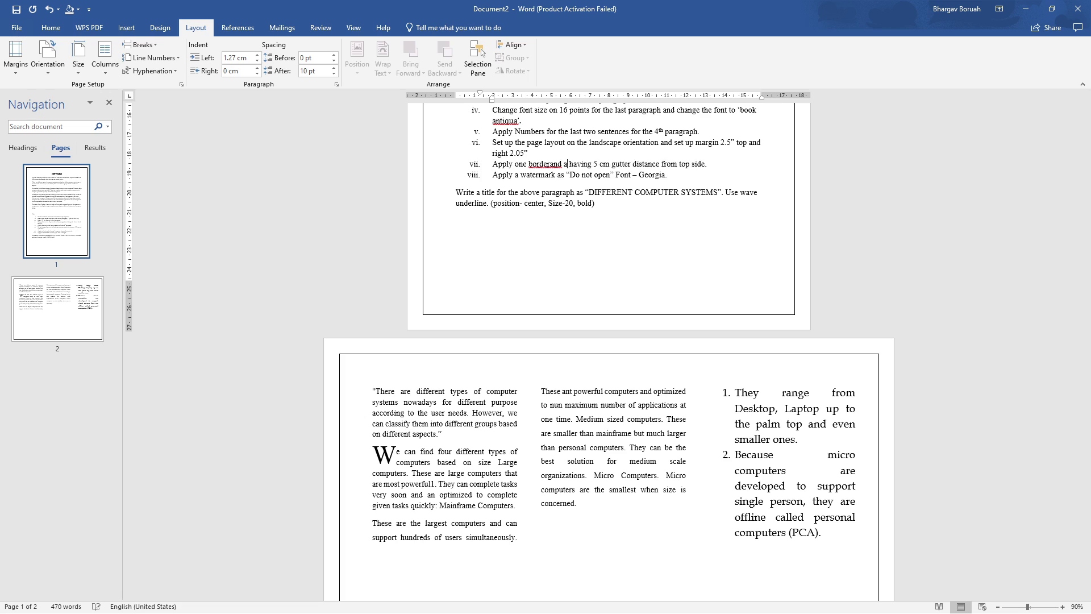
text(y)
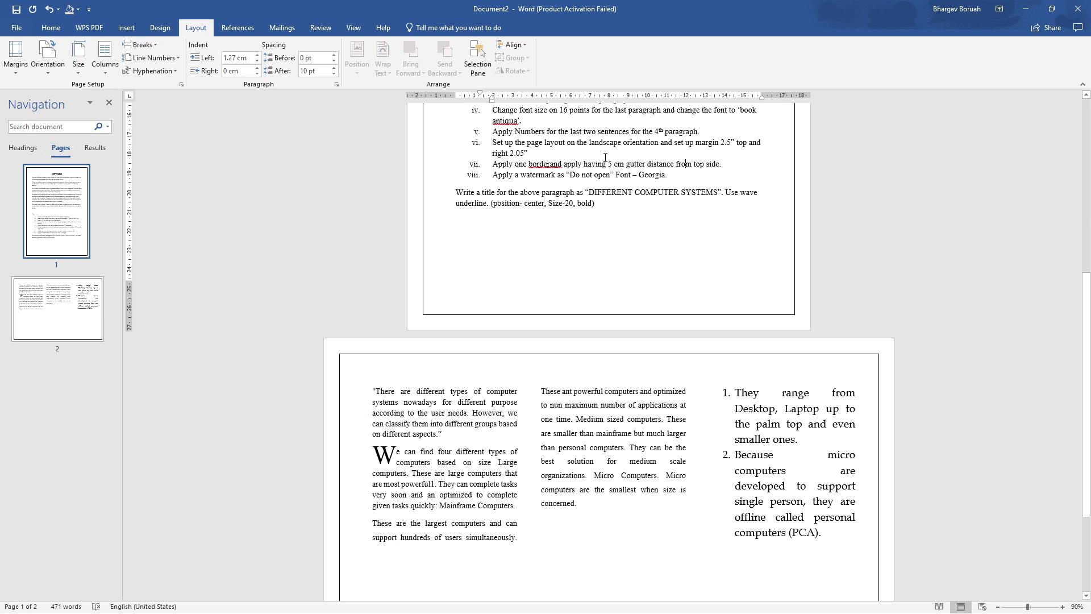
key(BackSpace)
key(BackSpace)
key(BackSpace)
key(BackSpace)
key(BackSpace)
key(BackSpace)
key(BackSpace)
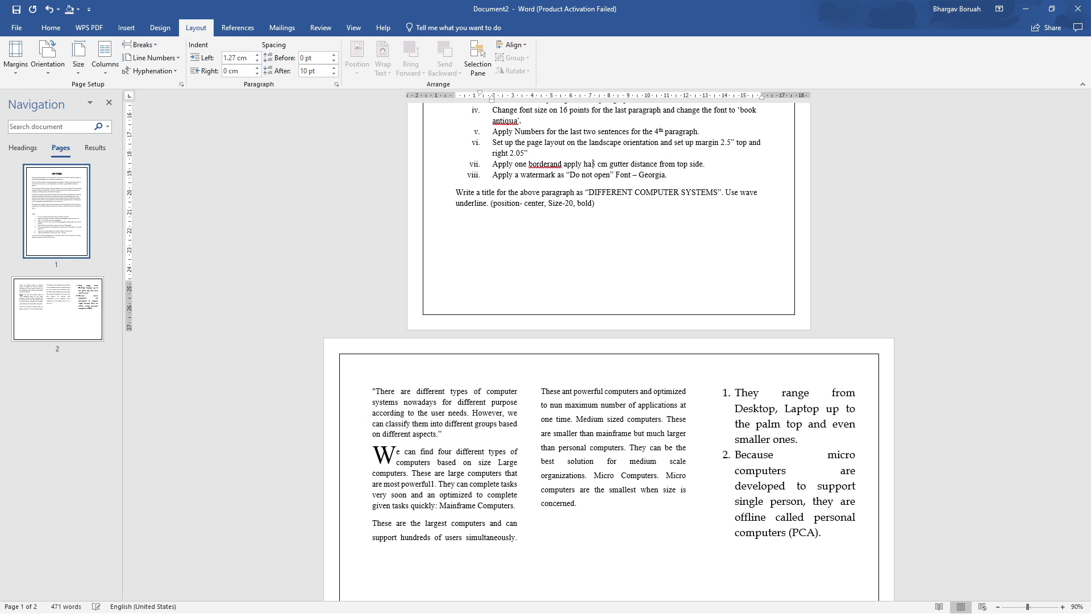
click(547, 164)
Step: Remove the box page border from the whole document
click(571, 404)
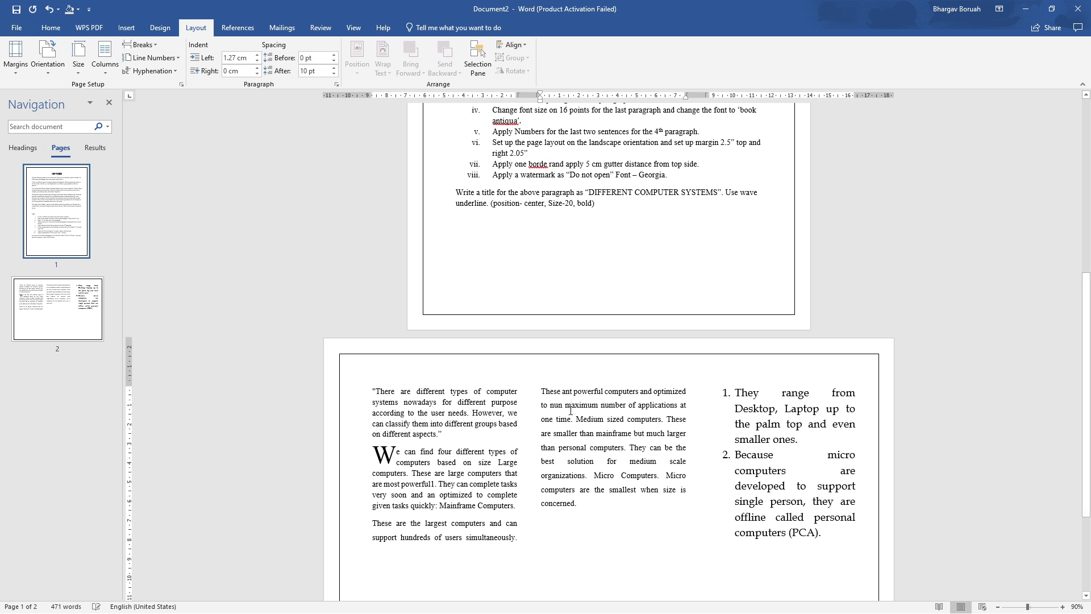
click(397, 368)
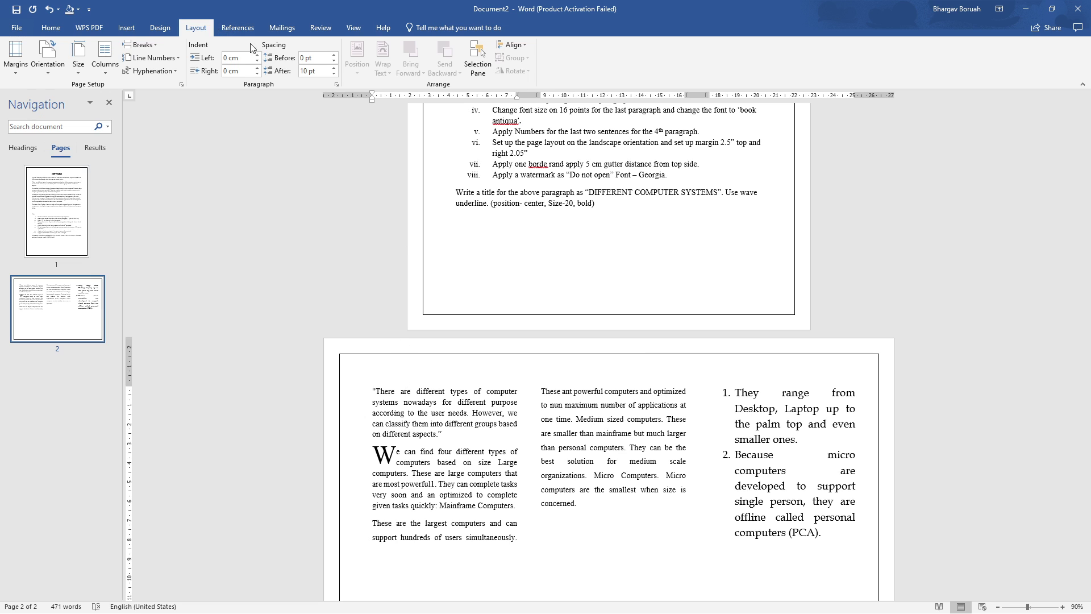
click(163, 28)
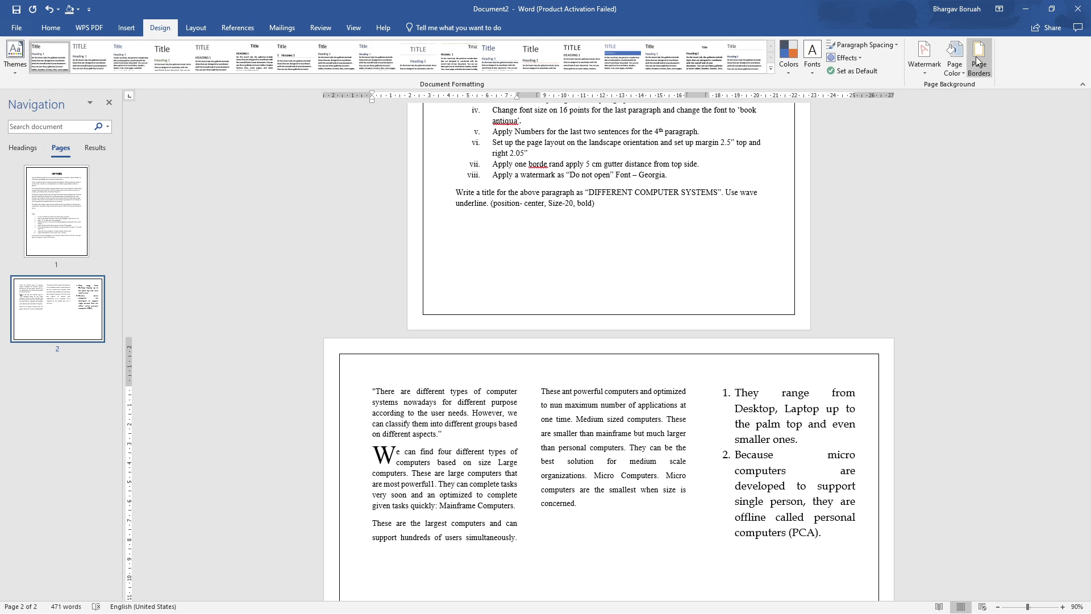
click(978, 62)
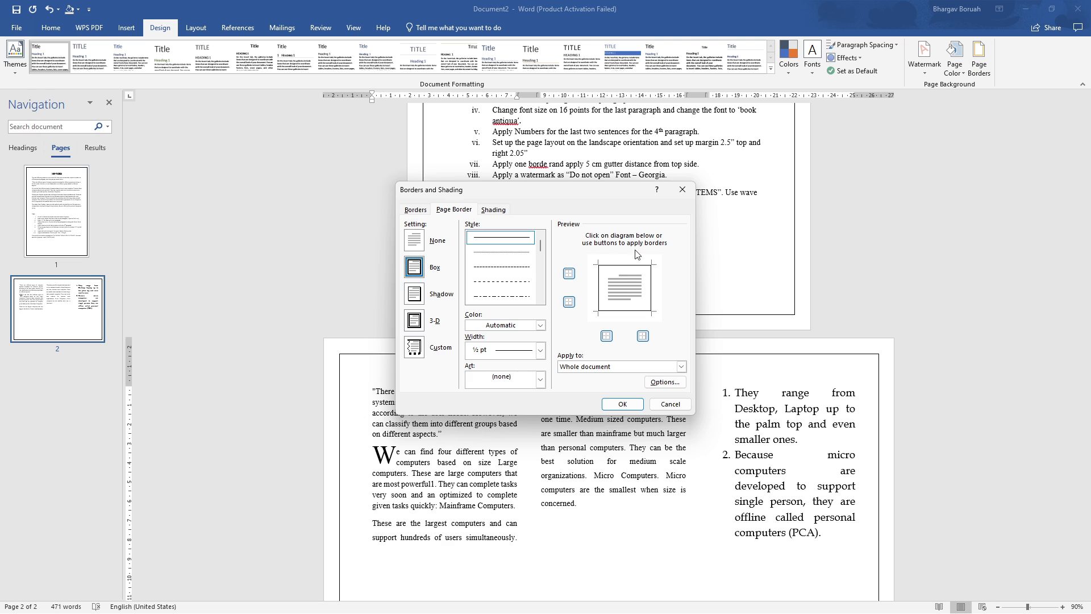
click(416, 240)
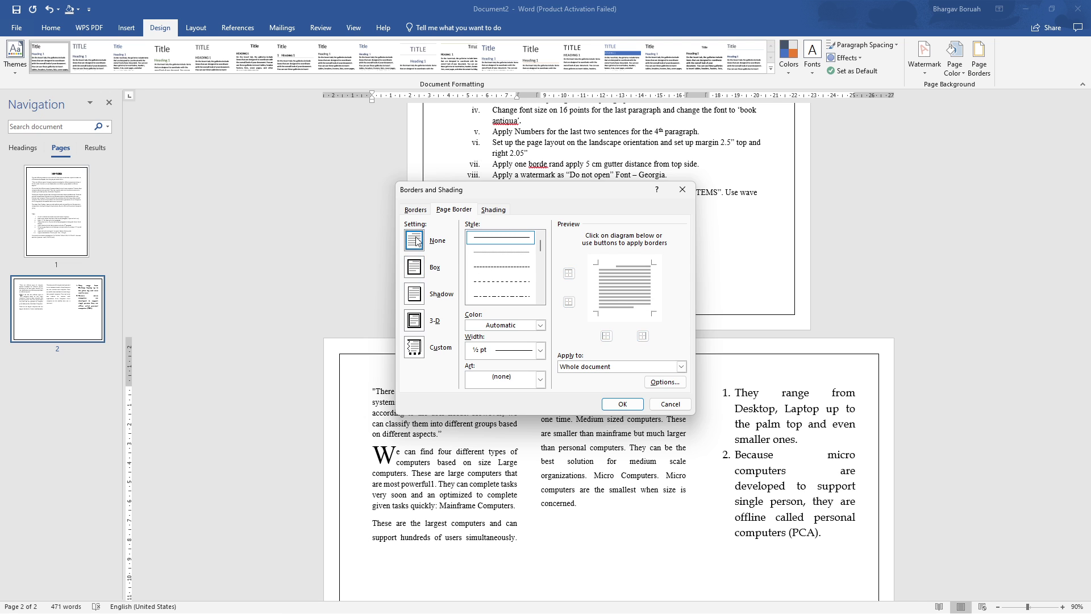
click(622, 403)
Step: Apply a Shadow page border with a ½ pt line to the whole document
scroll(494, 271, down, 3)
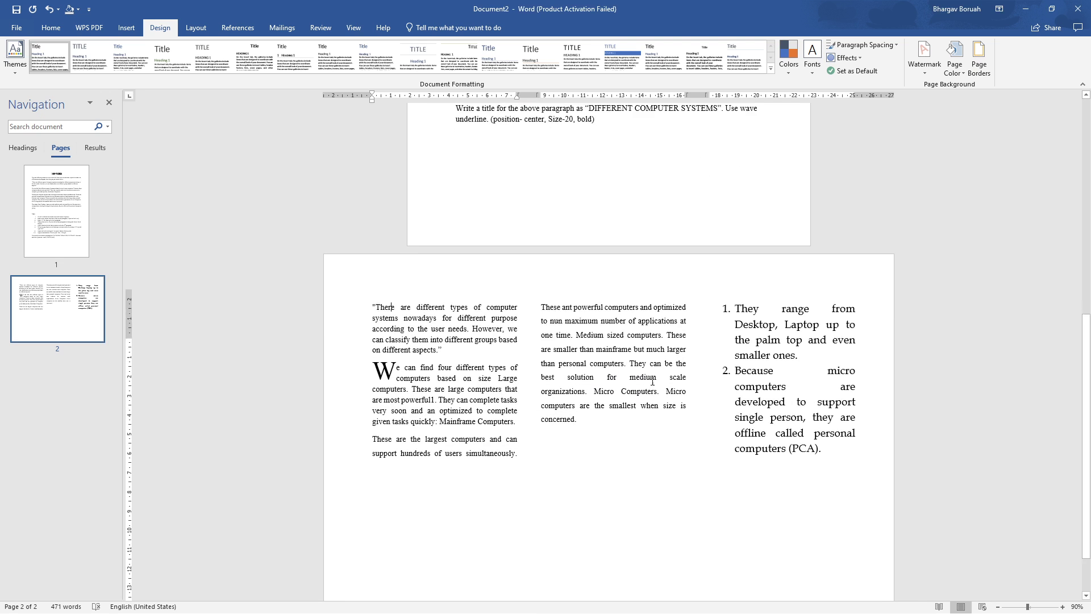
scroll(582, 264, up, 2)
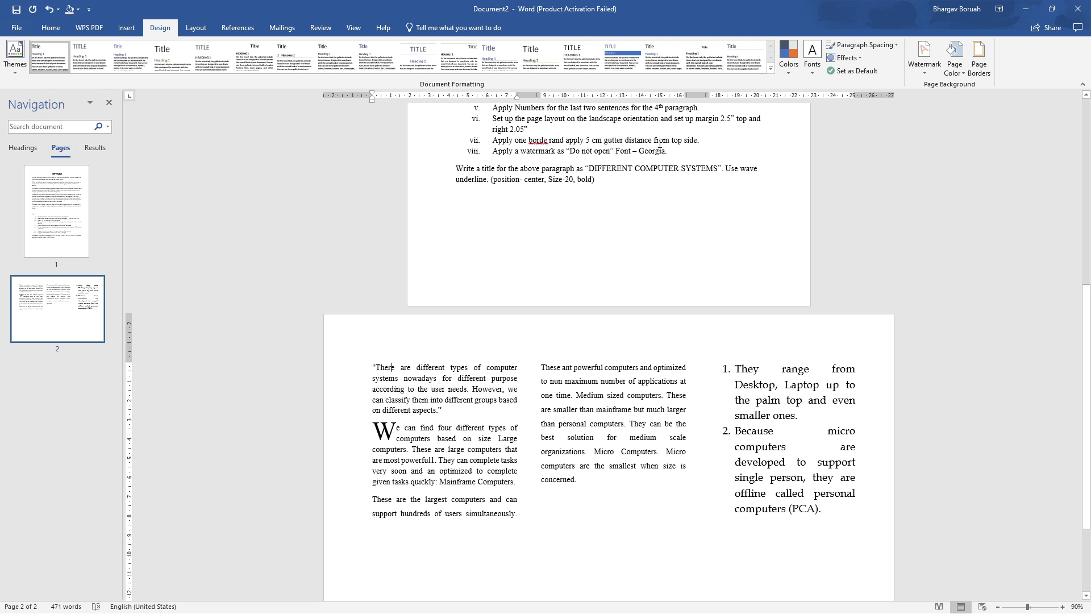
click(416, 347)
click(986, 68)
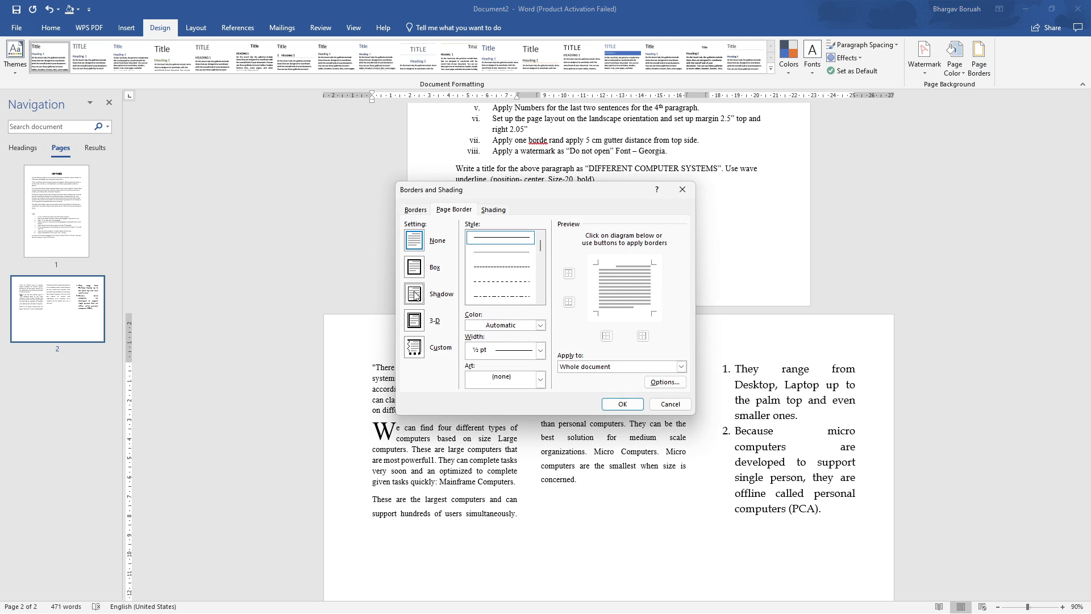
click(414, 294)
click(623, 405)
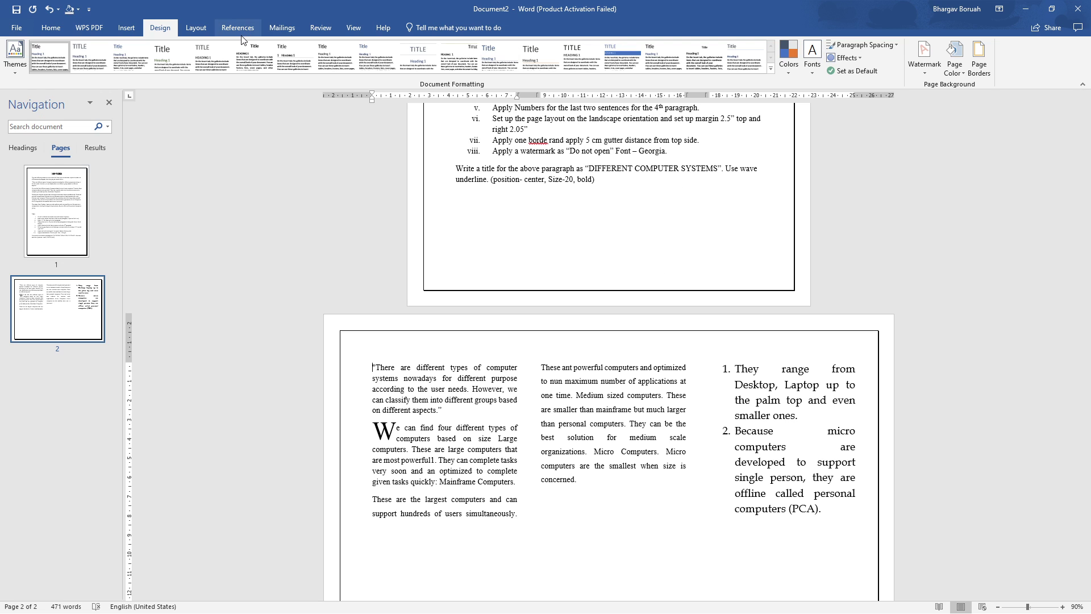
Step: Give the landscape section a 5 cm gutter with the gutter position set to Top
click(195, 28)
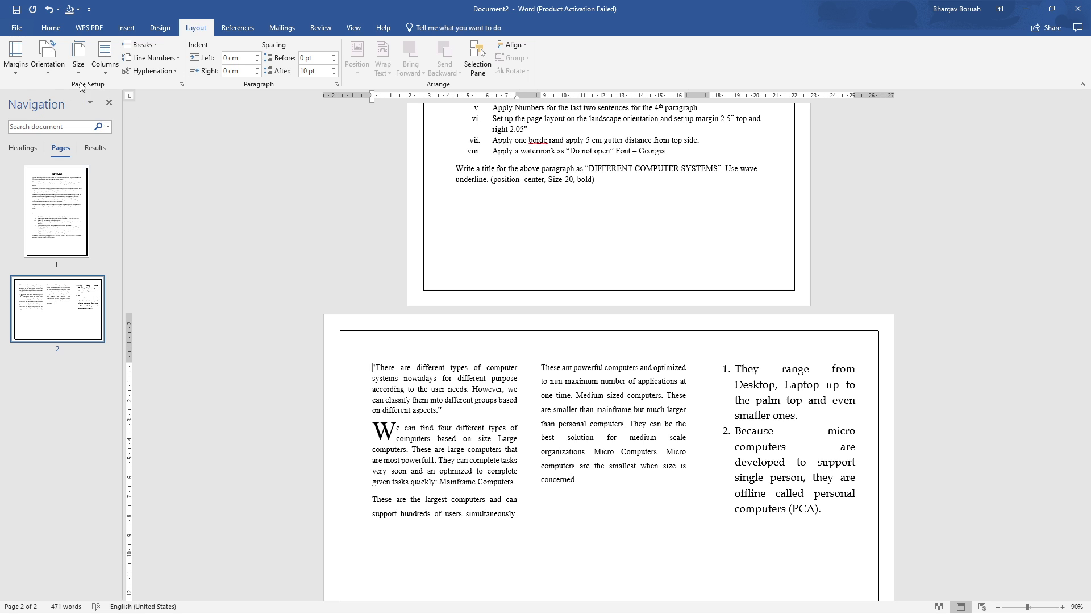
click(19, 75)
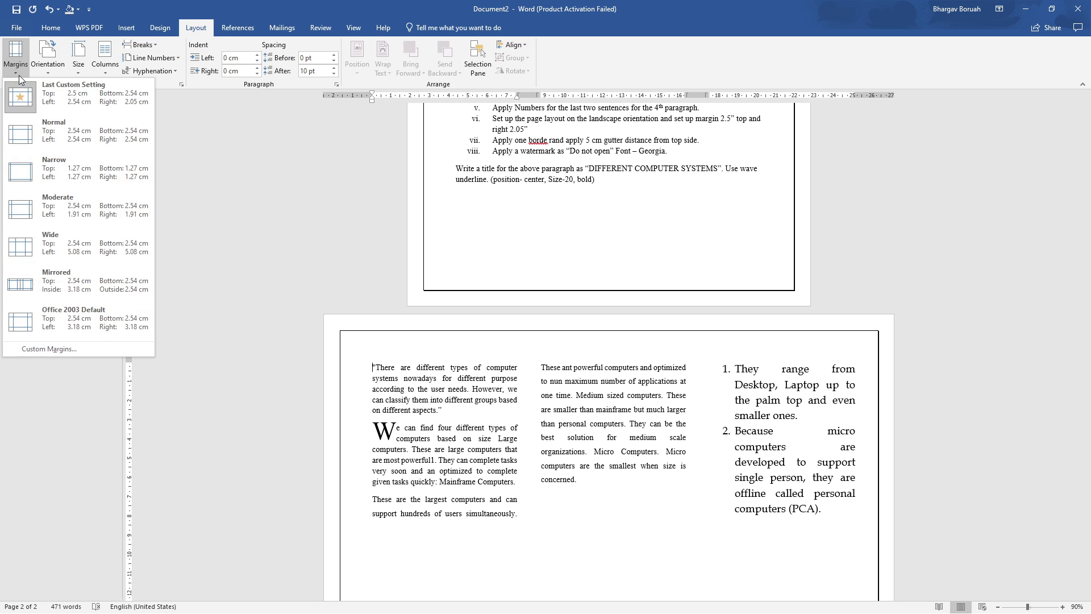
click(61, 349)
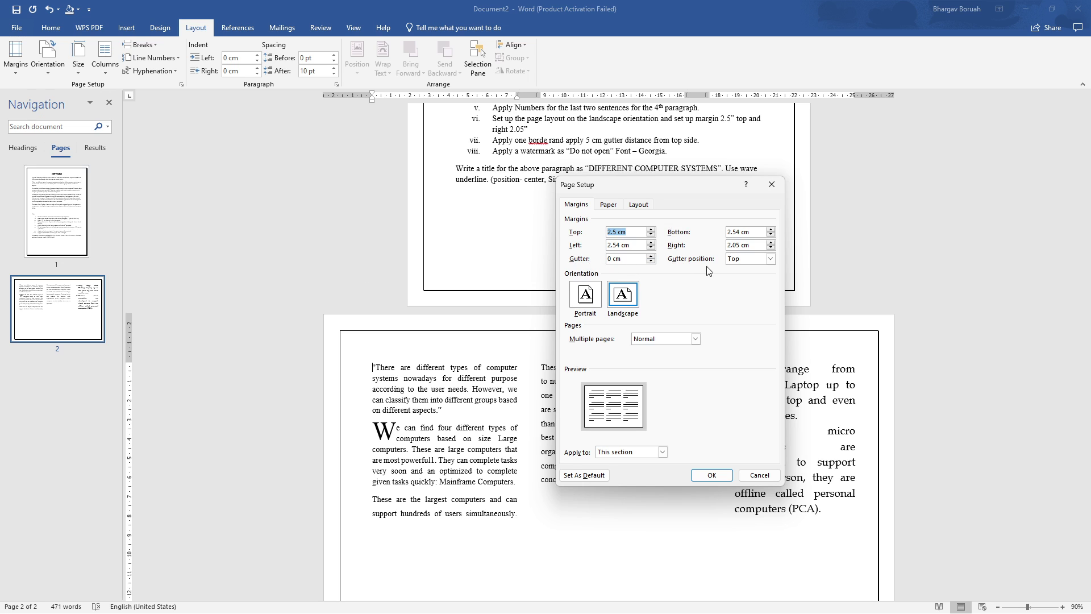
click(771, 259)
click(756, 268)
click(771, 259)
click(751, 277)
click(611, 260)
key(BackSpace)
text(5)
click(711, 475)
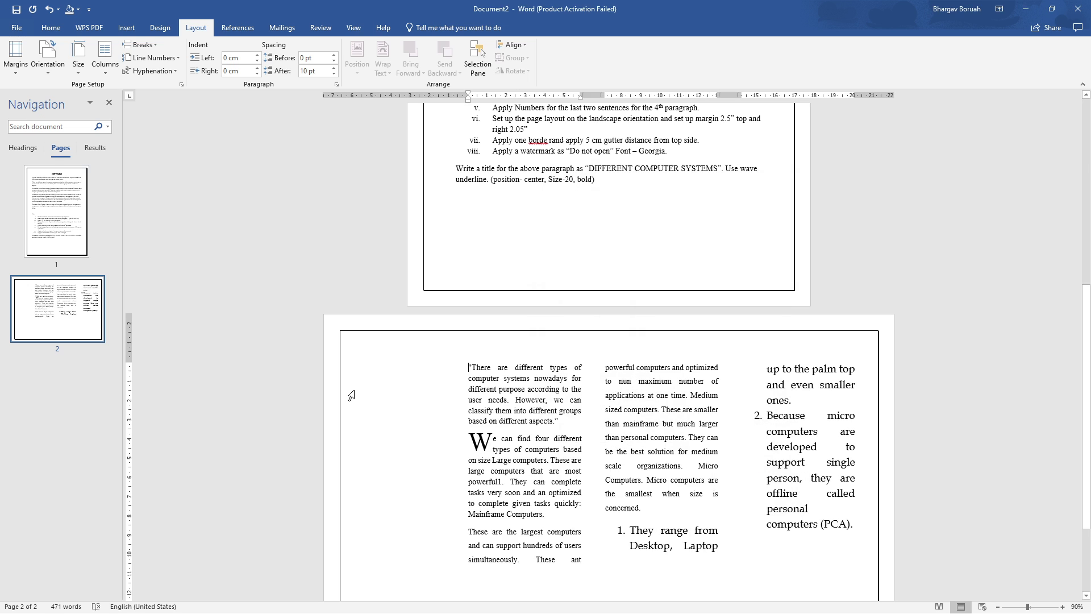
scroll(553, 409, down, 2)
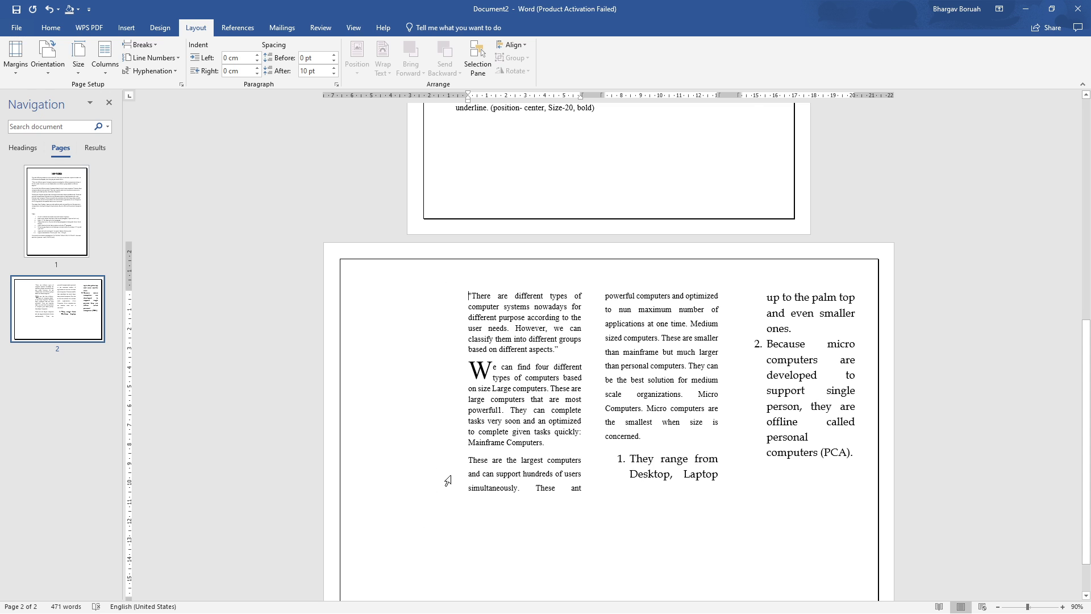
Step: Set up a custom text watermark reading "Do not open"
scroll(448, 481, up, 2)
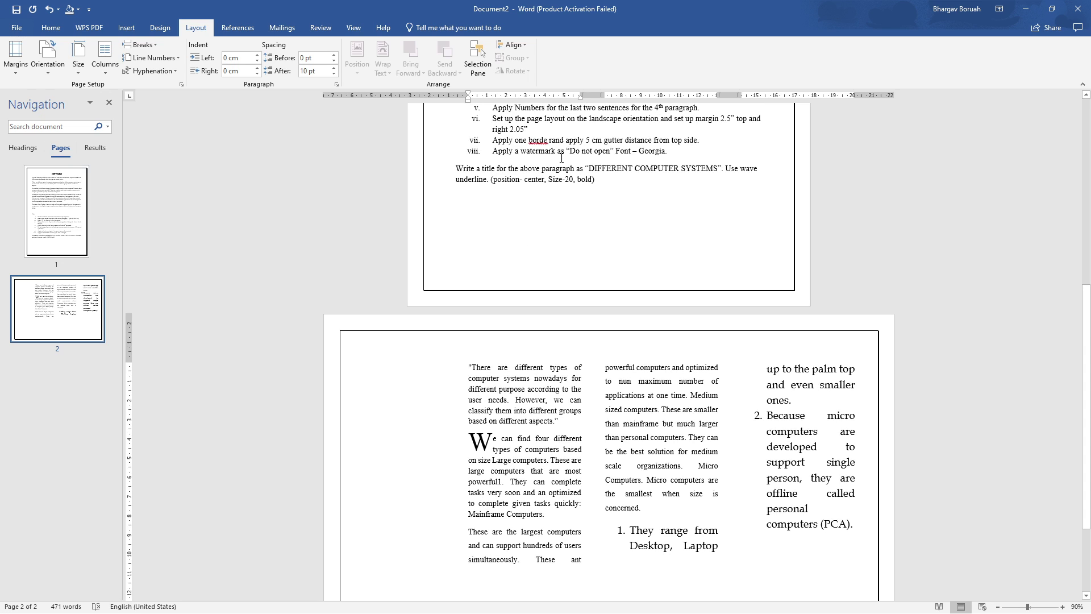
scroll(590, 438, down, 3)
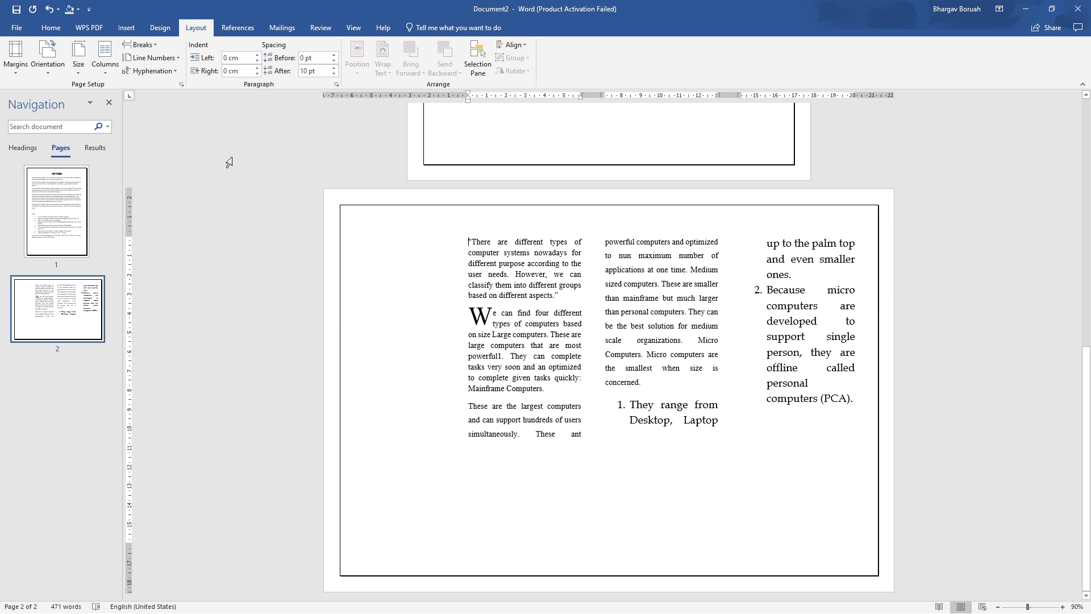
click(163, 27)
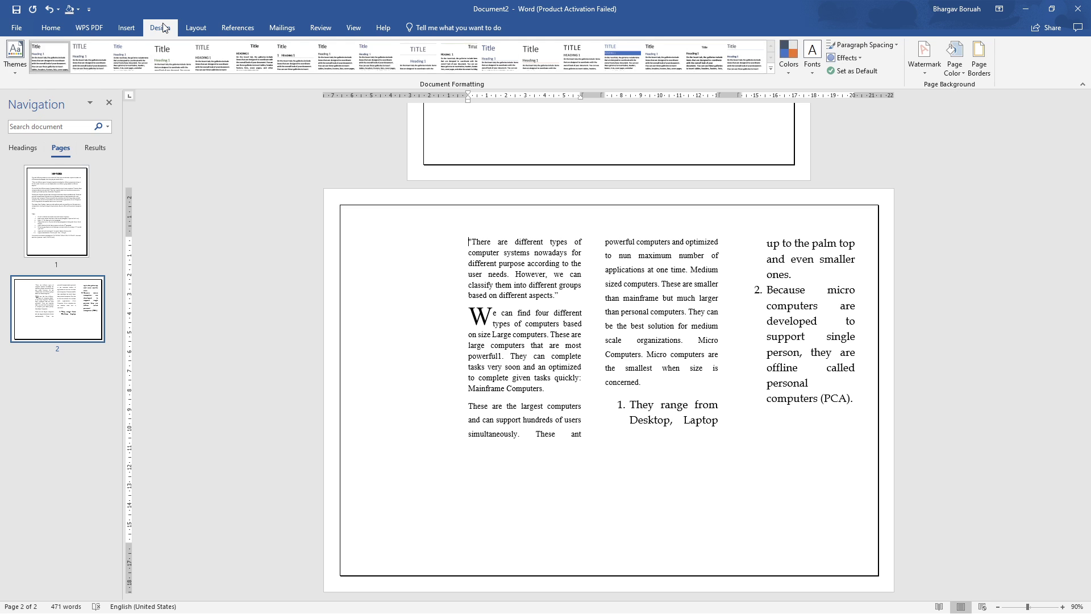
click(926, 70)
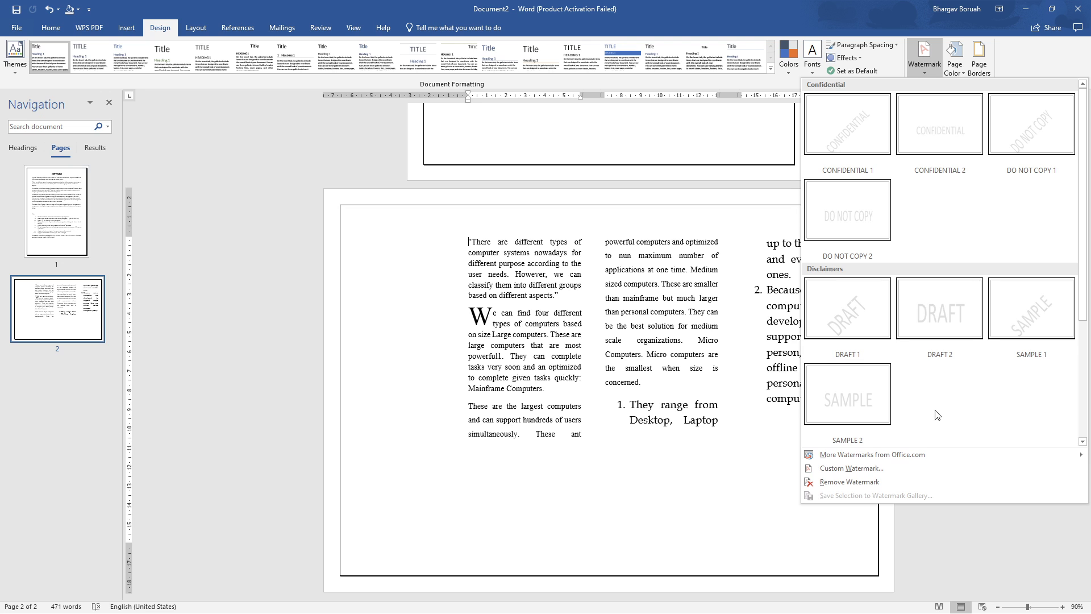
click(865, 469)
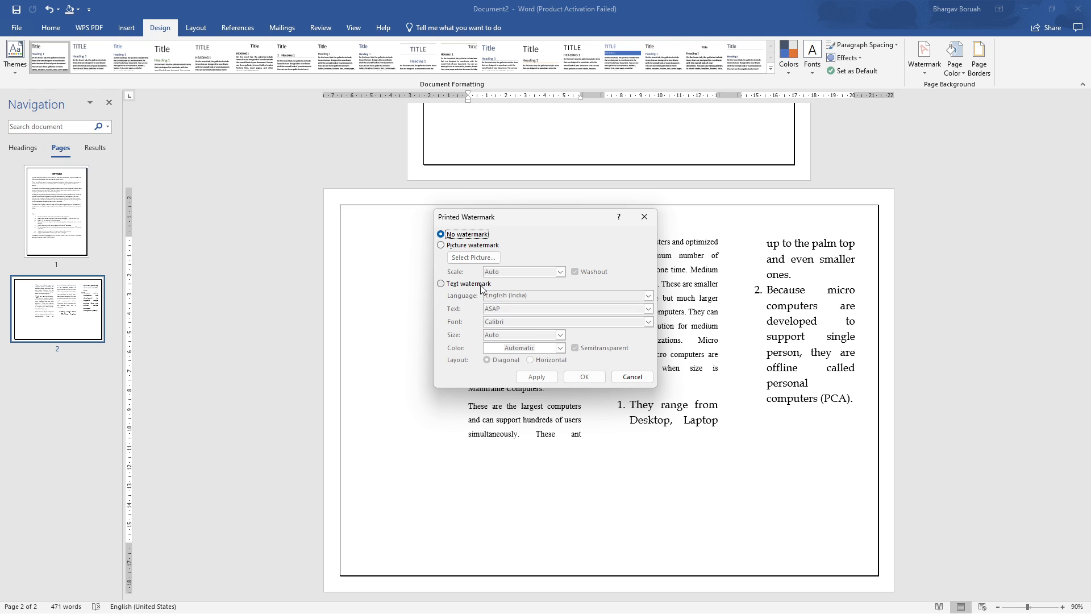
click(445, 284)
click(521, 312)
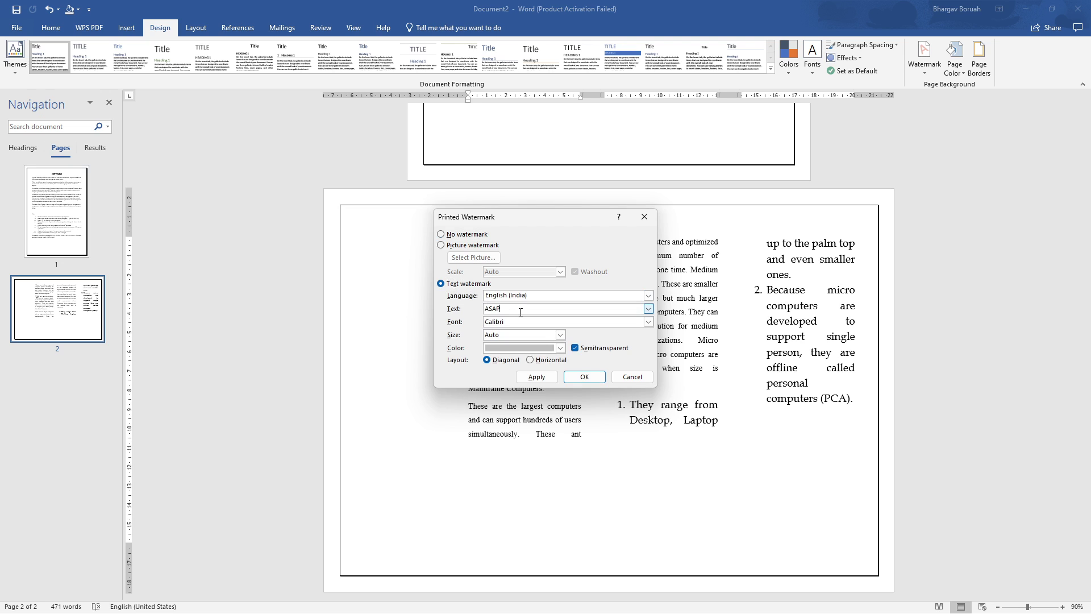
key(BackSpace)
key(BackSpace)
key(BackSpace)
key(BackSpace)
text(Do not open)
Step: Set the watermark font to Georgia and apply the watermark to the document
click(648, 322)
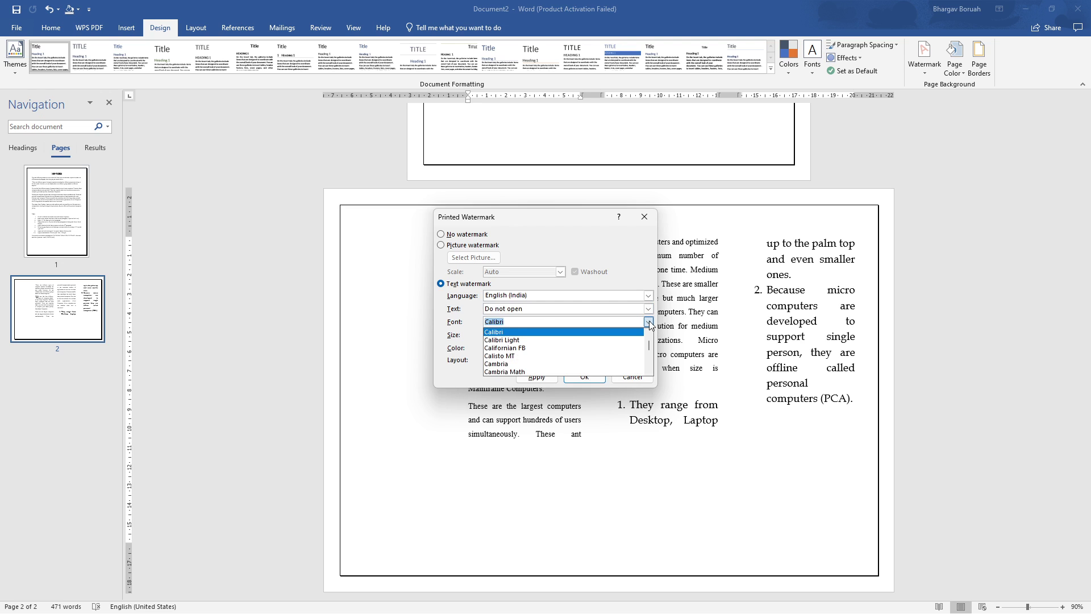
scroll(544, 353, down, 10)
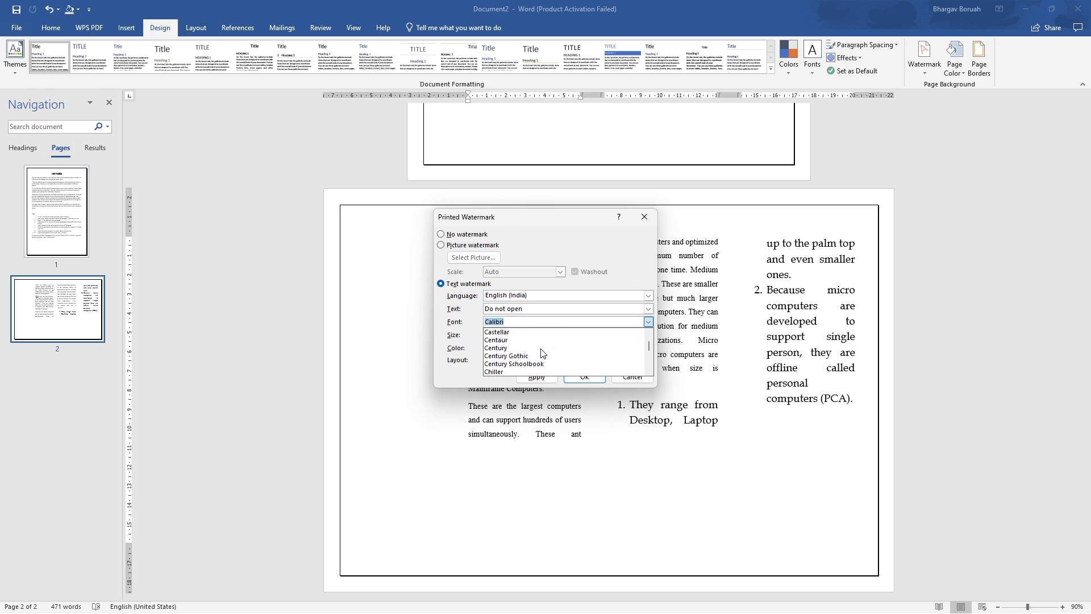
scroll(544, 353, down, 10)
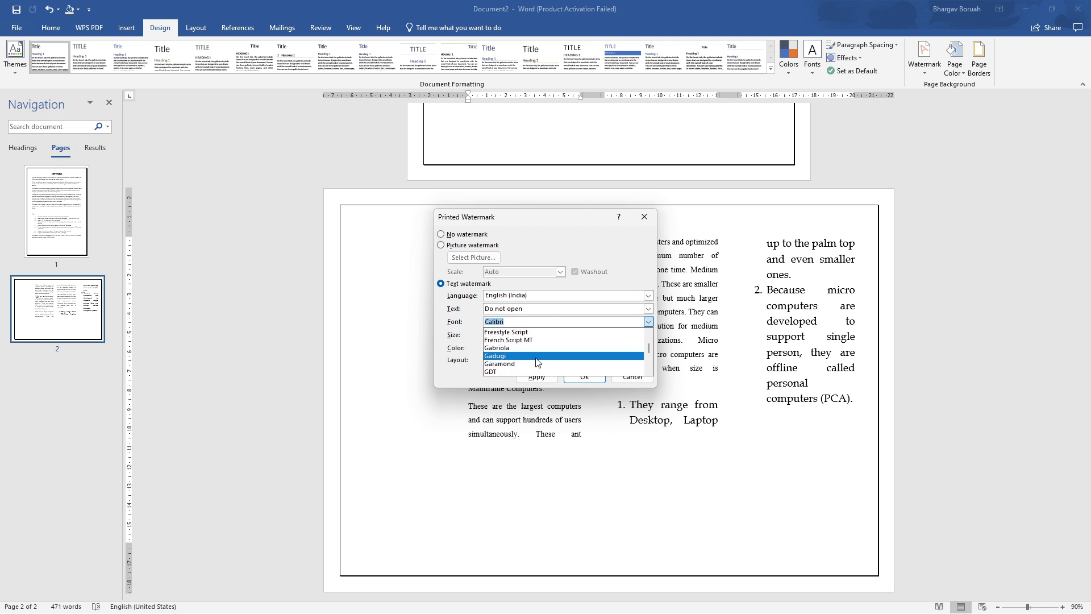
scroll(537, 351, up, 2)
scroll(537, 352, down, 1)
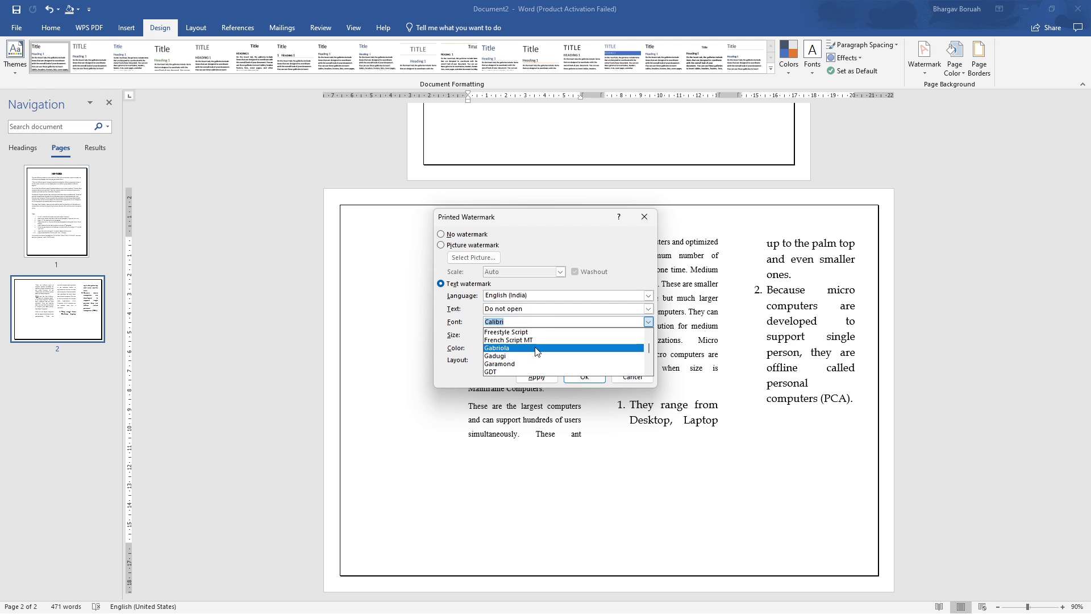
scroll(537, 351, down, 5)
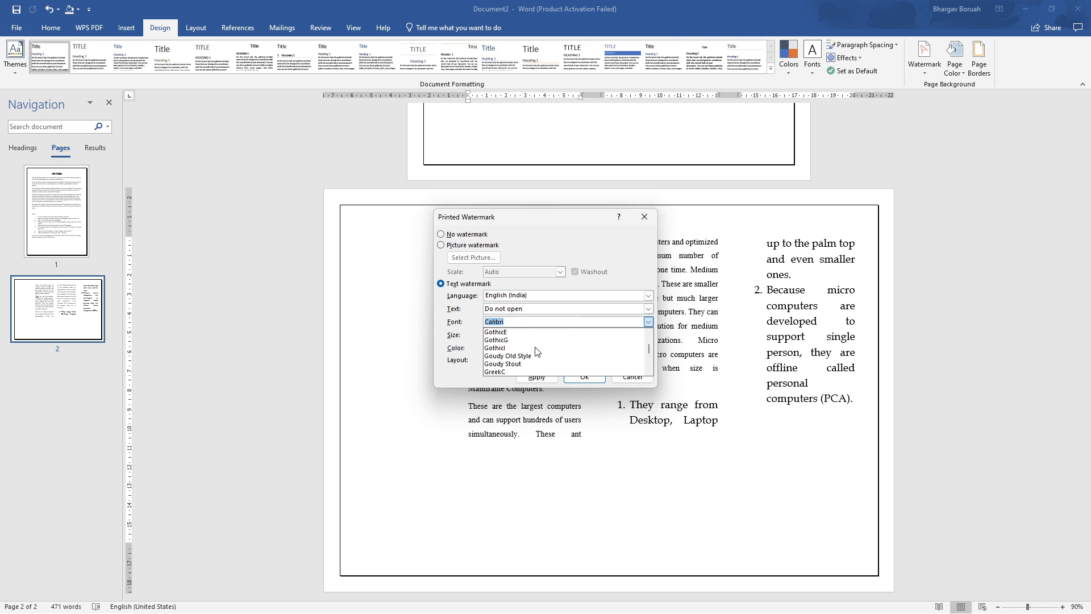
scroll(537, 352, up, 5)
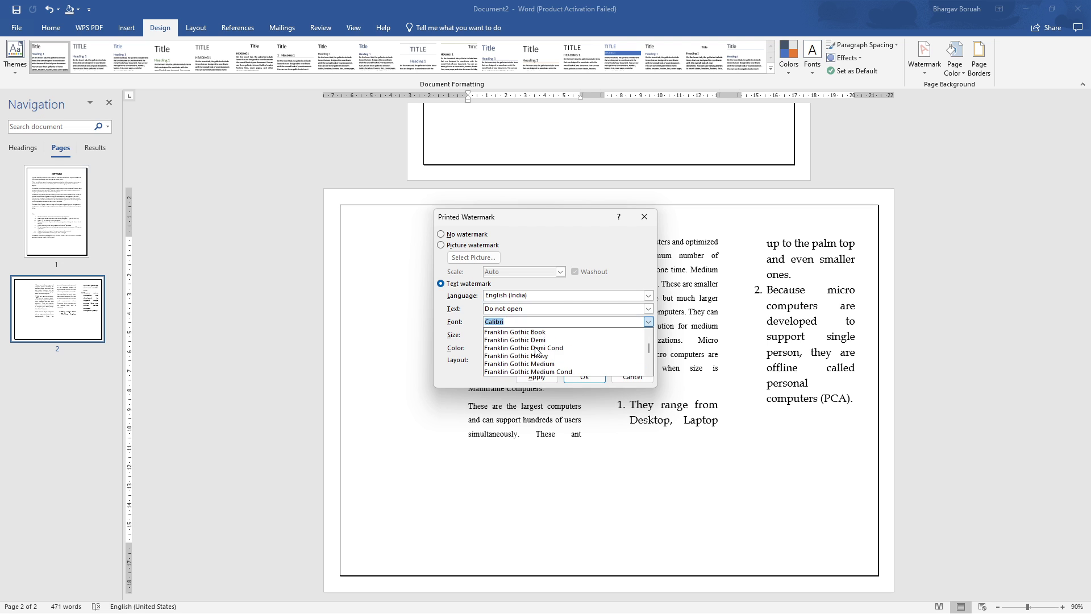
scroll(537, 352, down, 3)
scroll(537, 351, down, 1)
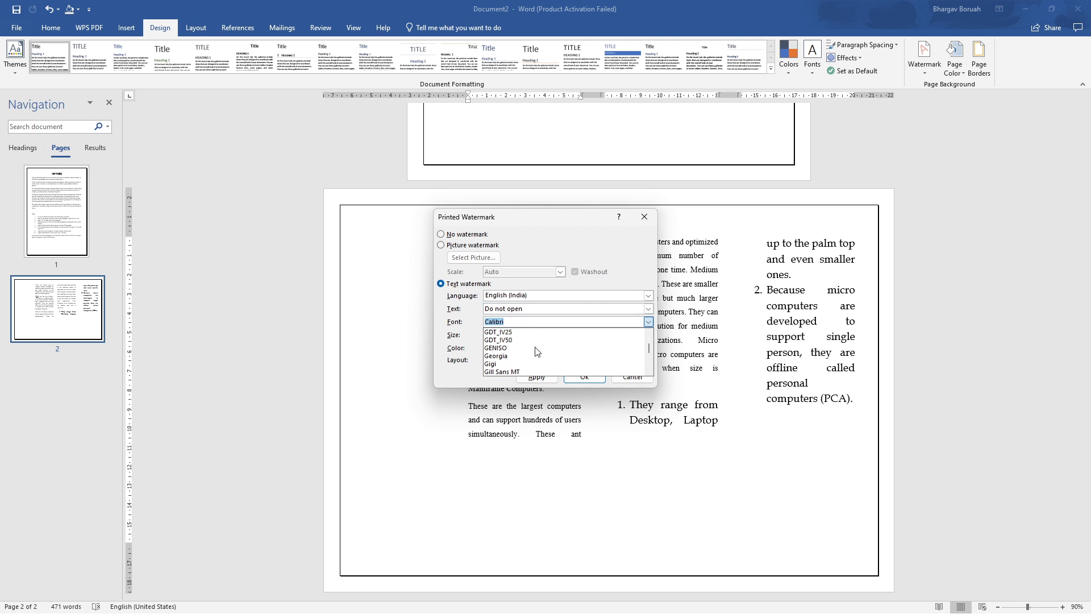
click(526, 359)
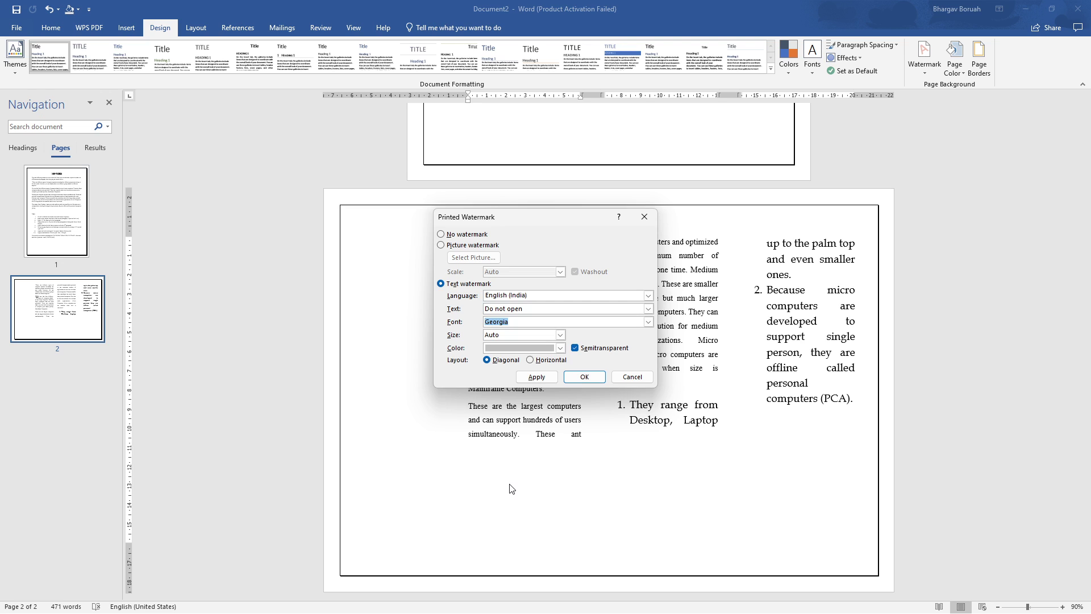
click(537, 376)
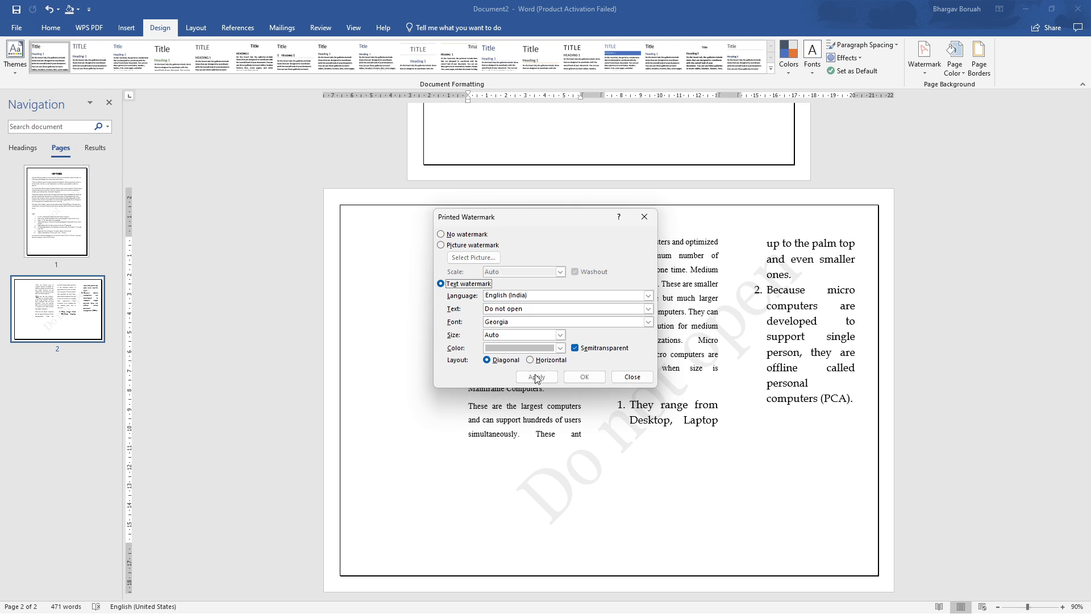
click(633, 377)
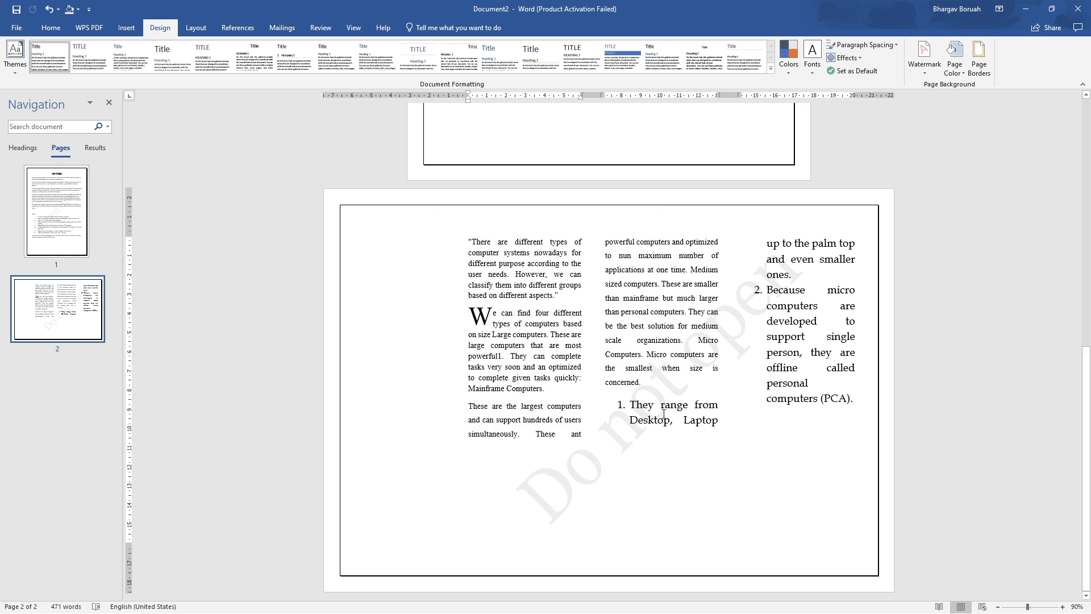
Step: Insert the title "DIFFERENT COMPUTER SYSTEMS" on a new line above the first paragraph of the landscape page
scroll(605, 245, up, 5)
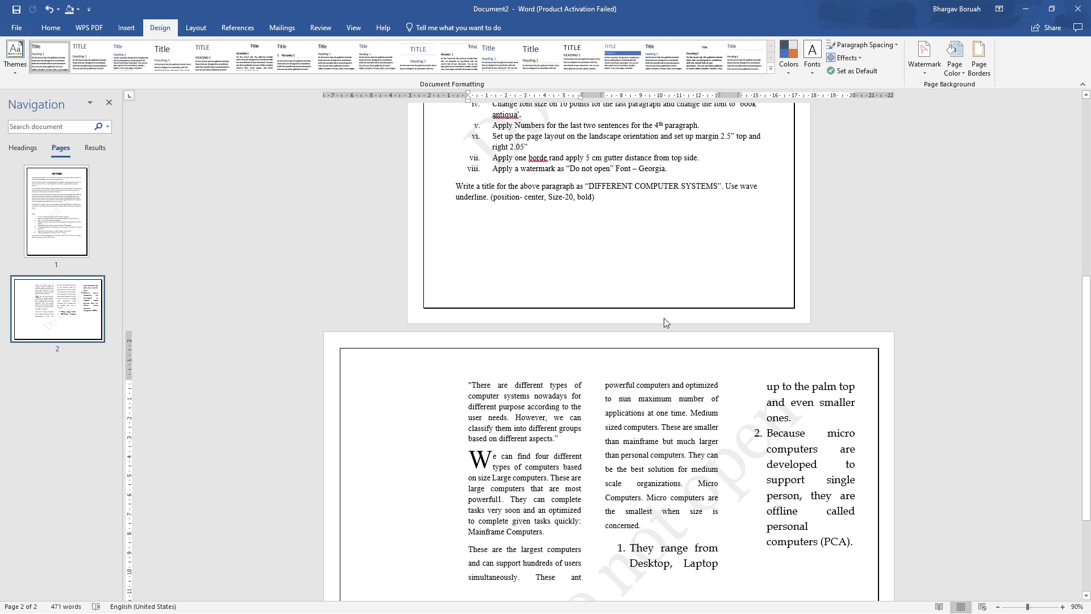
scroll(593, 338, down, 1)
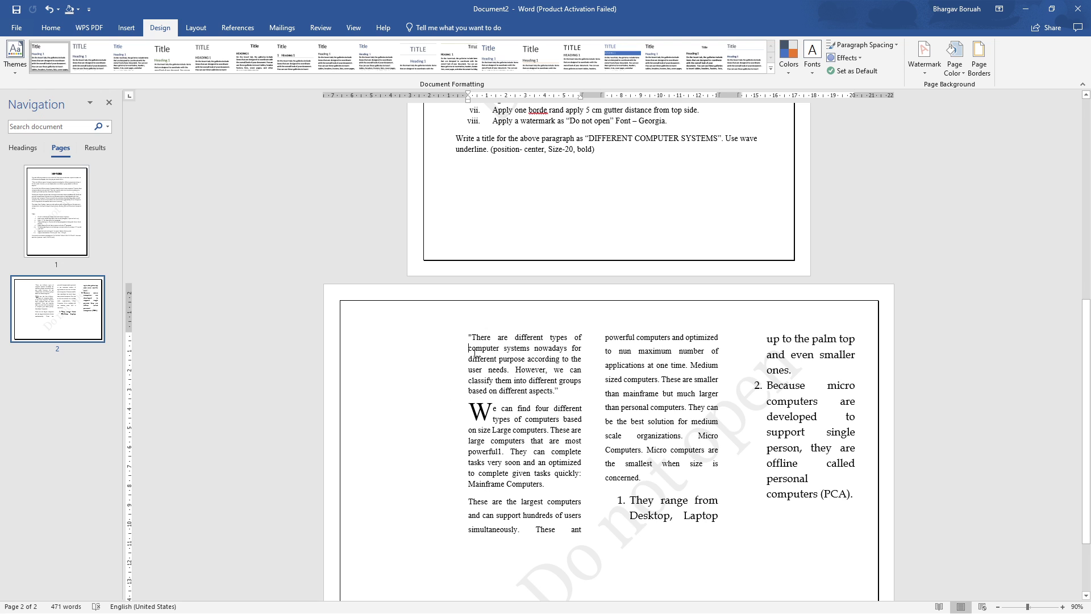
key(Return)
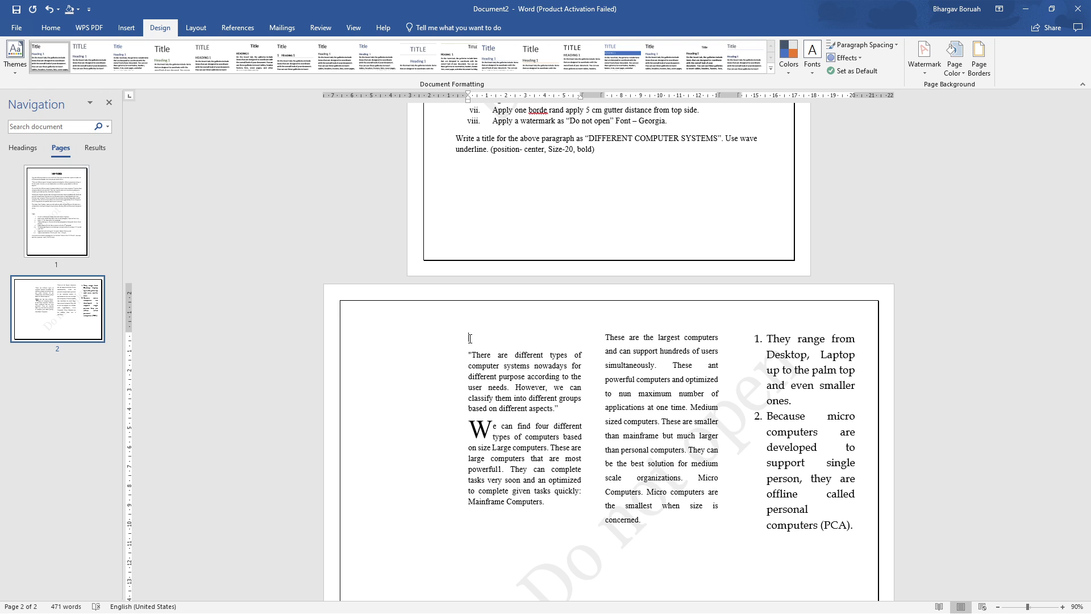
text(DIFFERENT COMPUTER SYSTEMS)
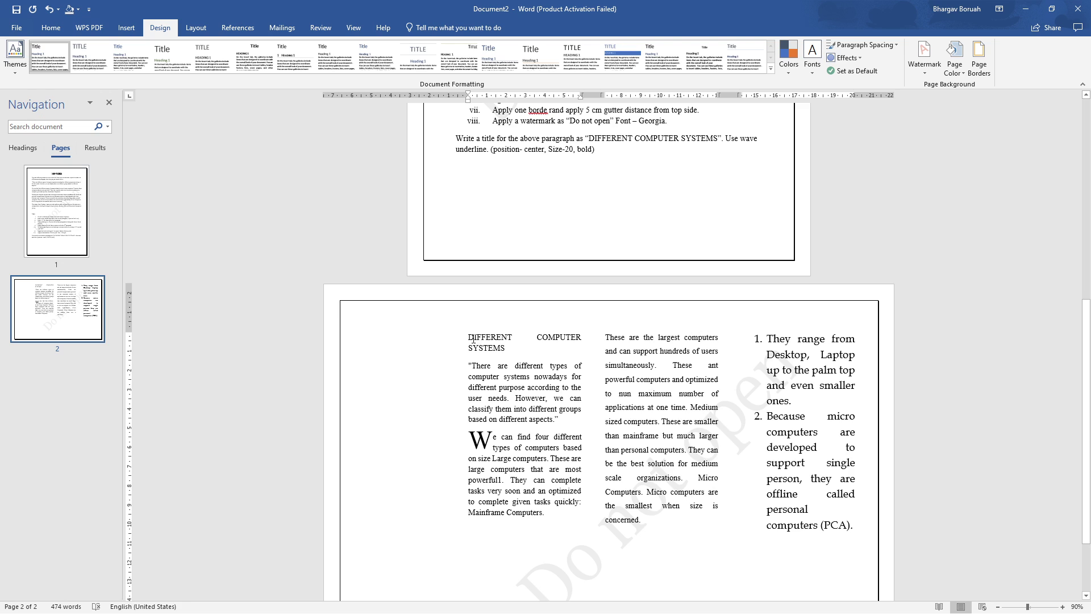
Step: Put only the title "DIFFERENT COMPUTER SYSTEMS" into a one-column layout
key(ctrl+Up)
drag(467, 336, 506, 348)
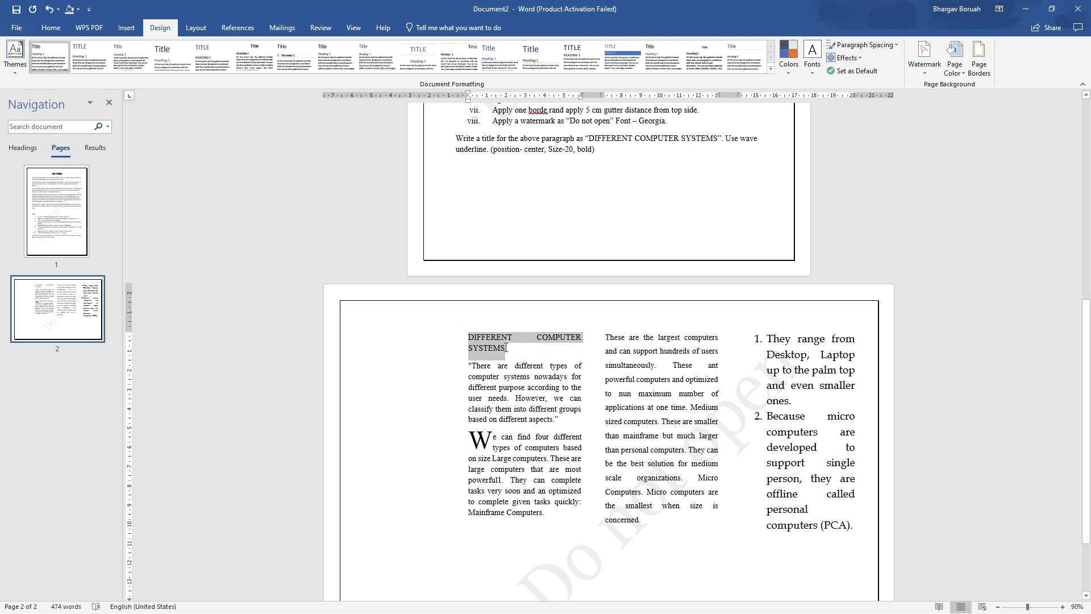
click(198, 25)
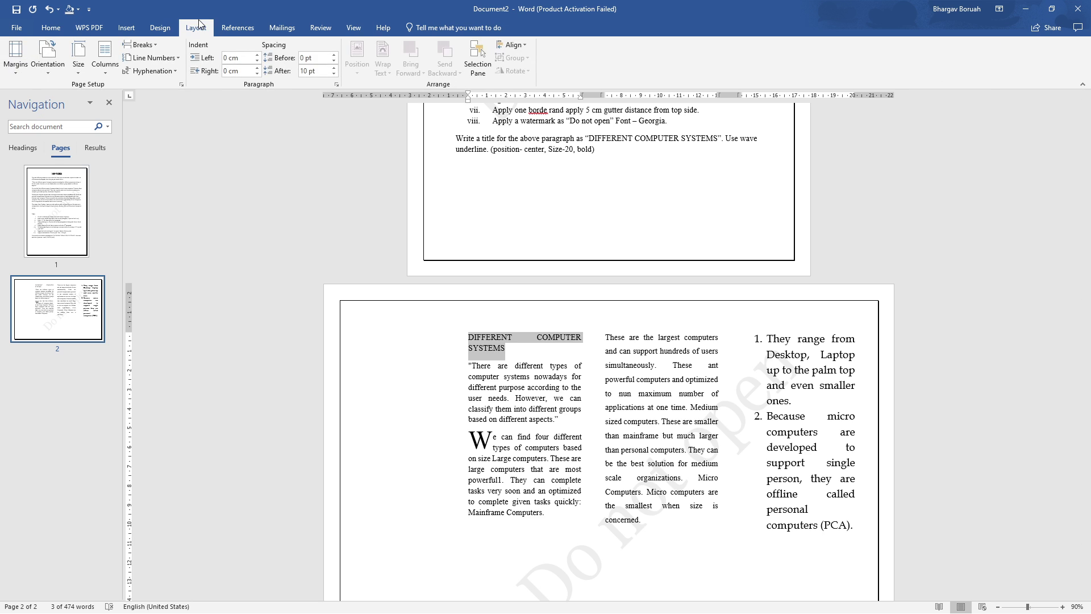
click(105, 65)
click(119, 97)
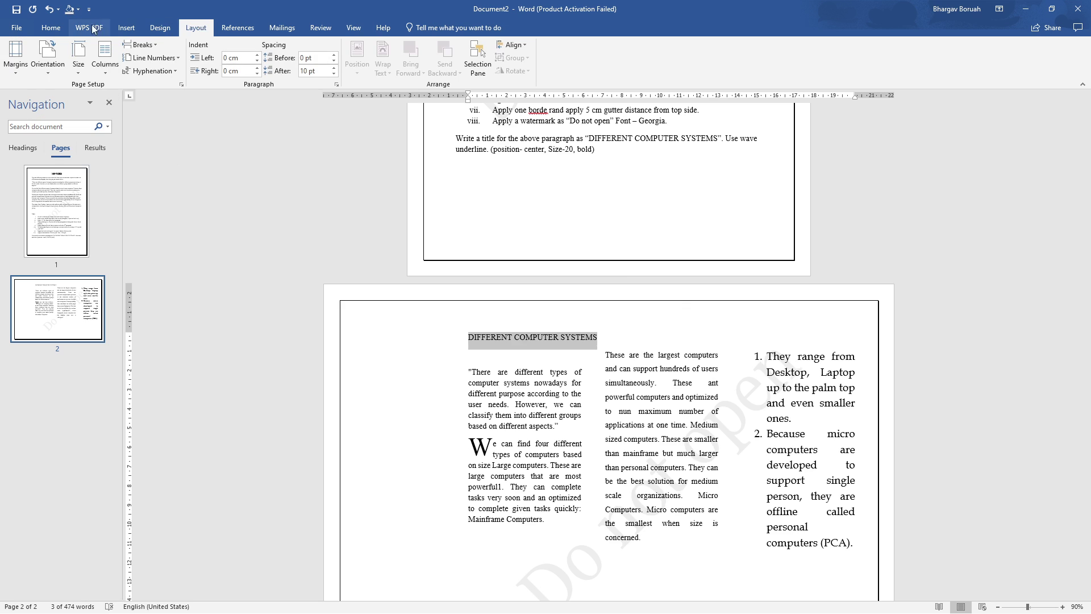
Step: Center the title across the page and delete the empty line above the first paragraph
click(65, 32)
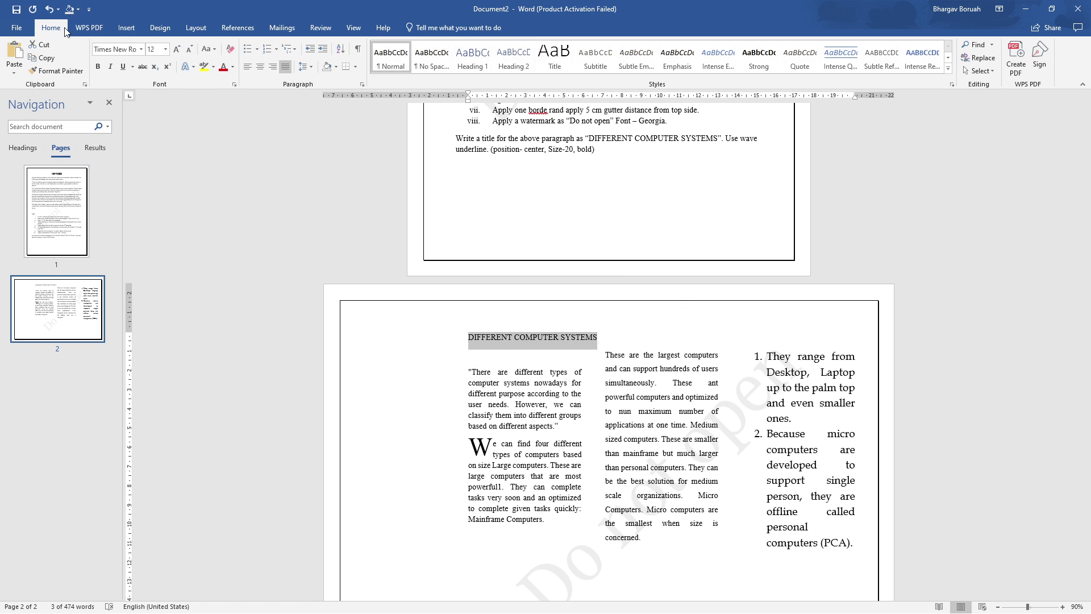
click(261, 66)
click(469, 372)
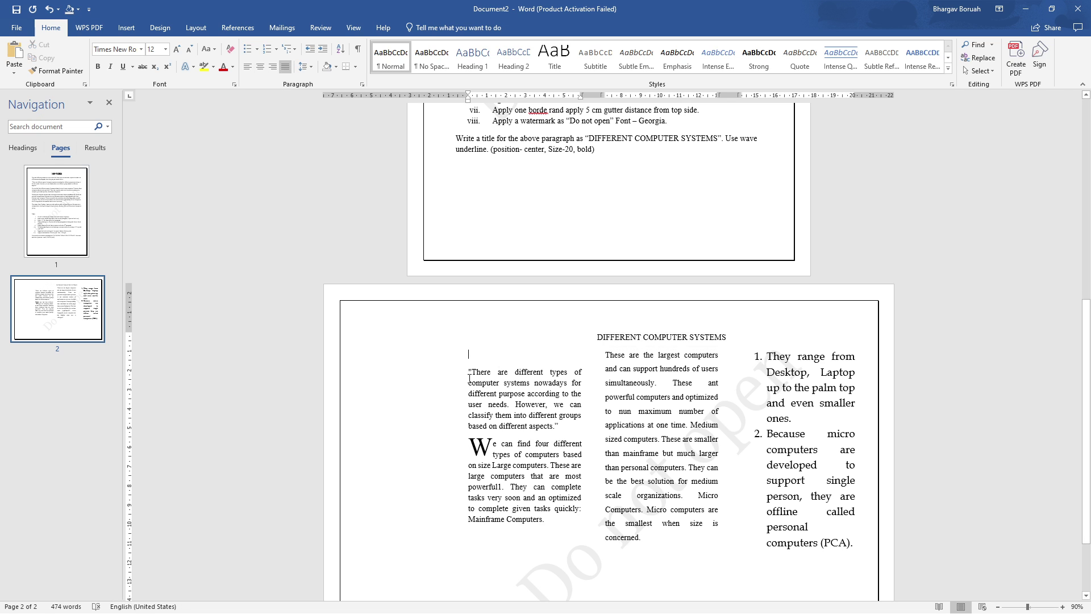
key(BackSpace)
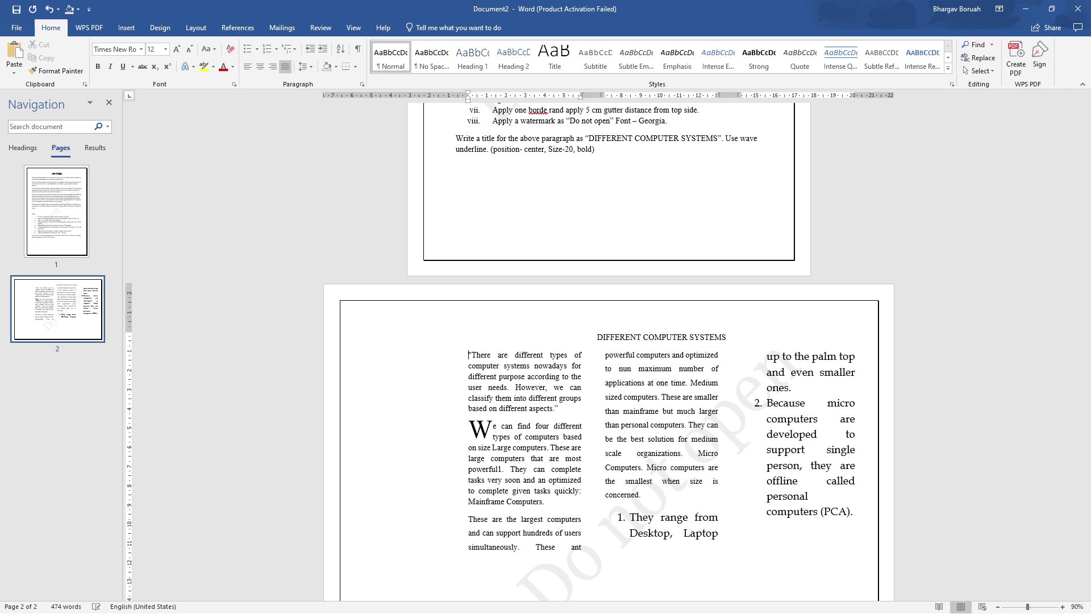
scroll(861, 402, down, 1)
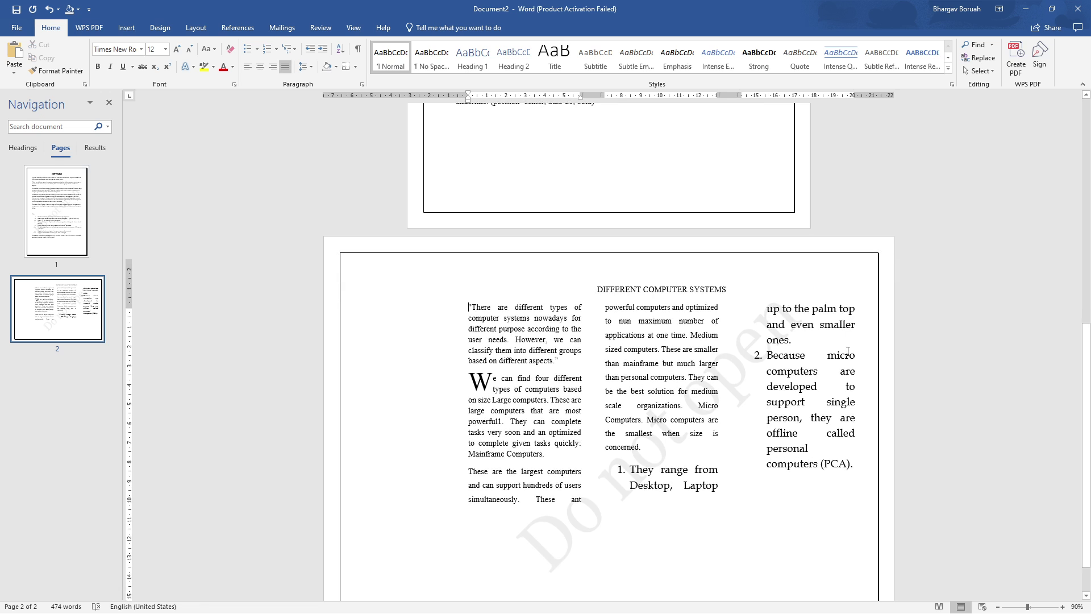
Step: Set the font size of the title "DIFFERENT COMPUTER SYSTEMS" to 20
scroll(692, 221, up, 2)
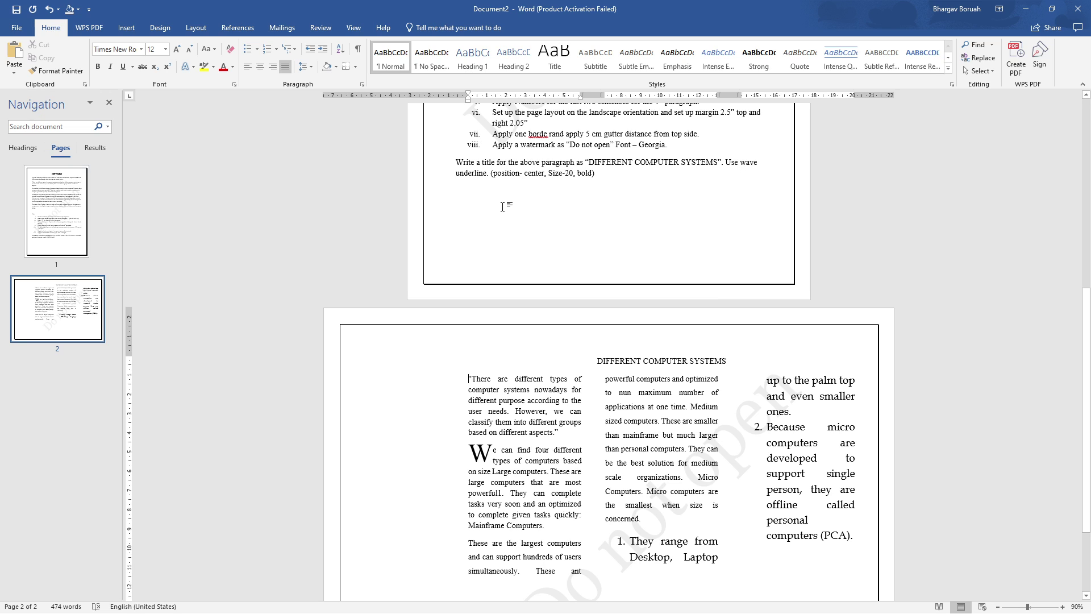
drag(596, 362, 734, 362)
click(165, 49)
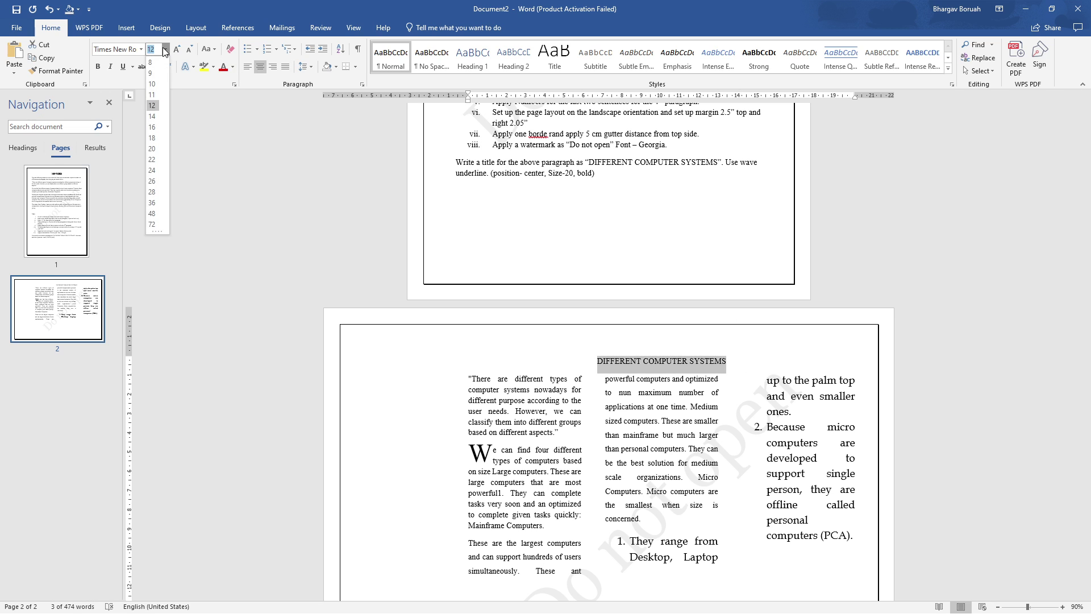
click(152, 148)
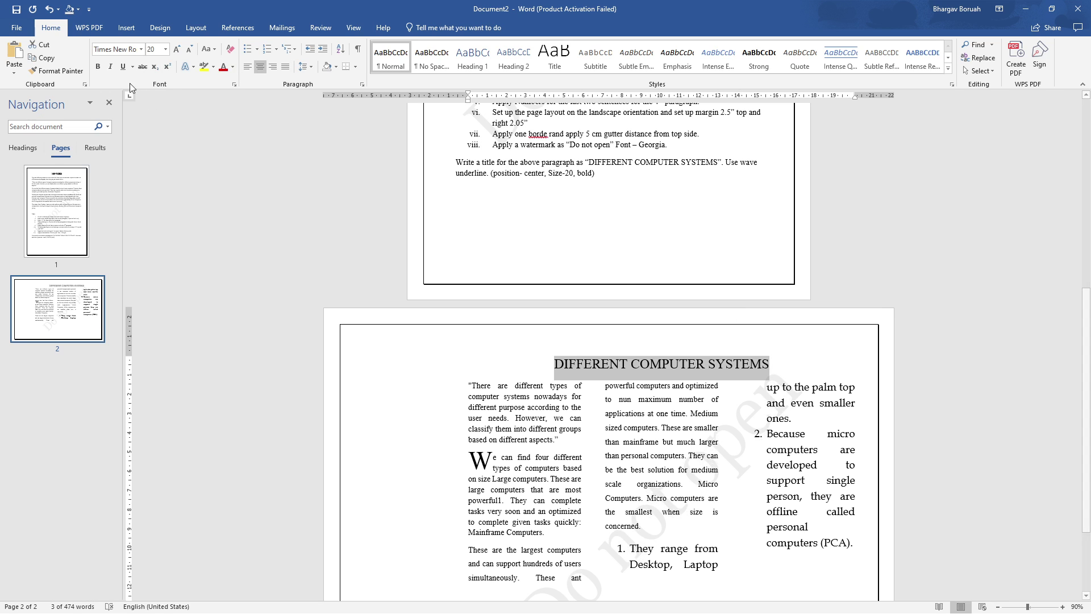
Step: Make the title "DIFFERENT COMPUTER SYSTEMS" bold and give it a wave underline
click(98, 67)
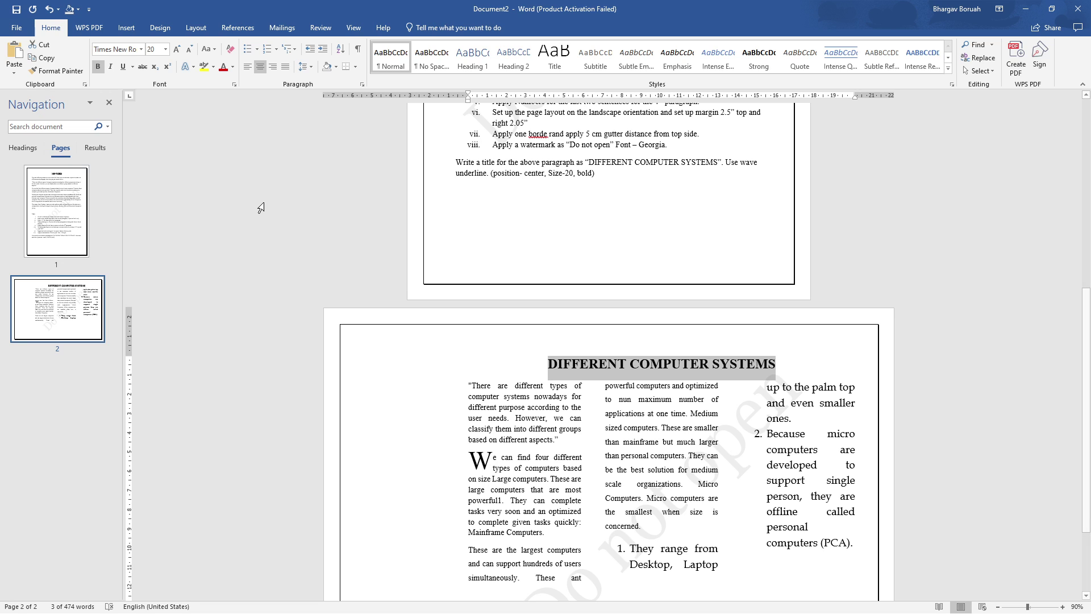
click(123, 67)
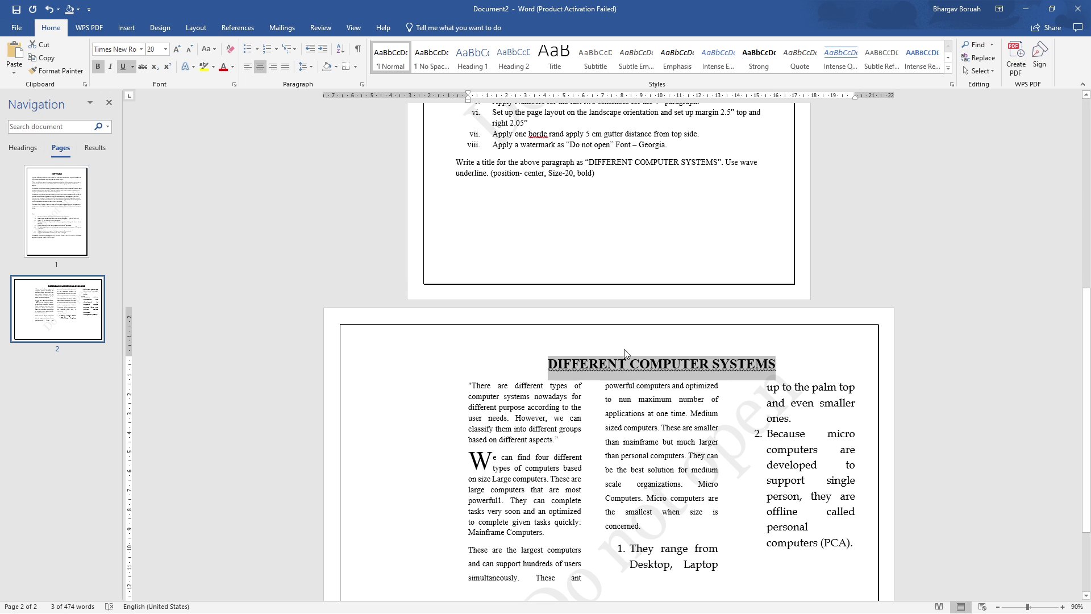
Step: Change the title's underline style to a single solid line
click(132, 67)
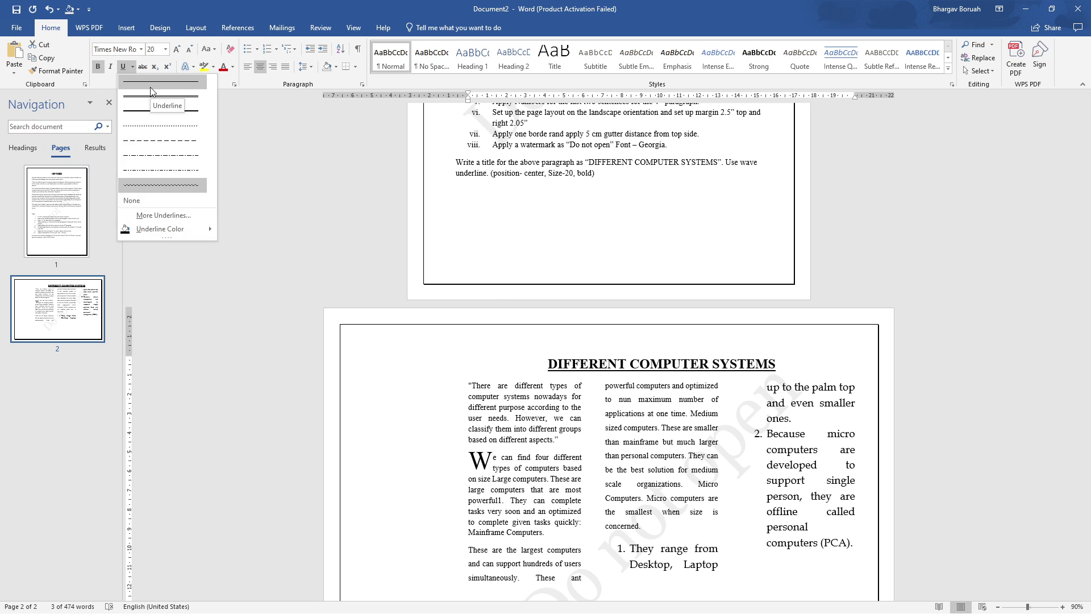
click(151, 87)
click(699, 366)
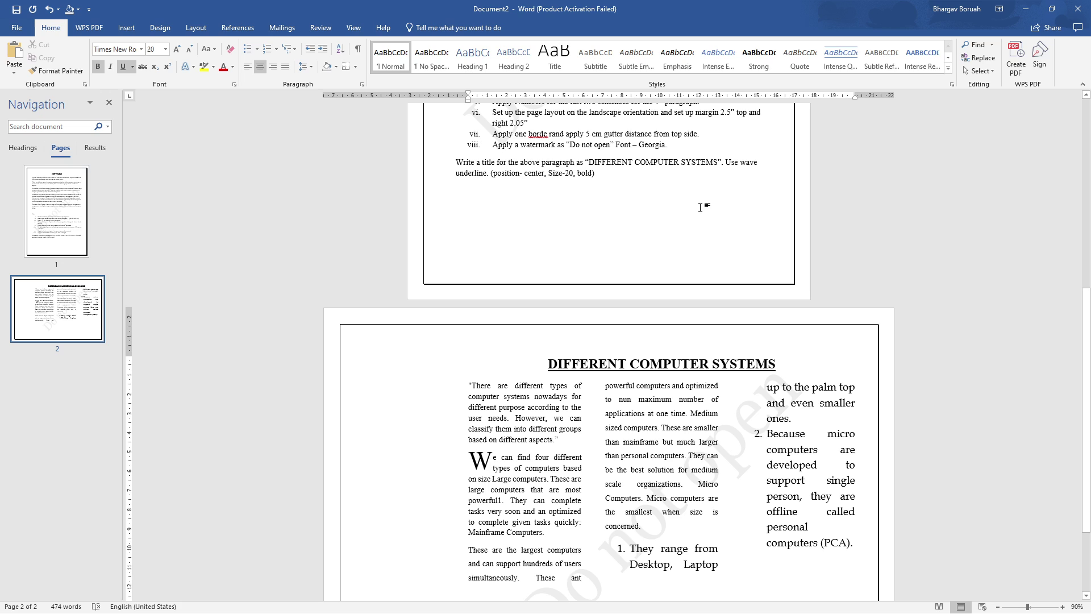
Step: Apply the wave underline style to the whole title "DIFFERENT COMPUTER SYSTEMS" and deselect it
drag(552, 365, 776, 365)
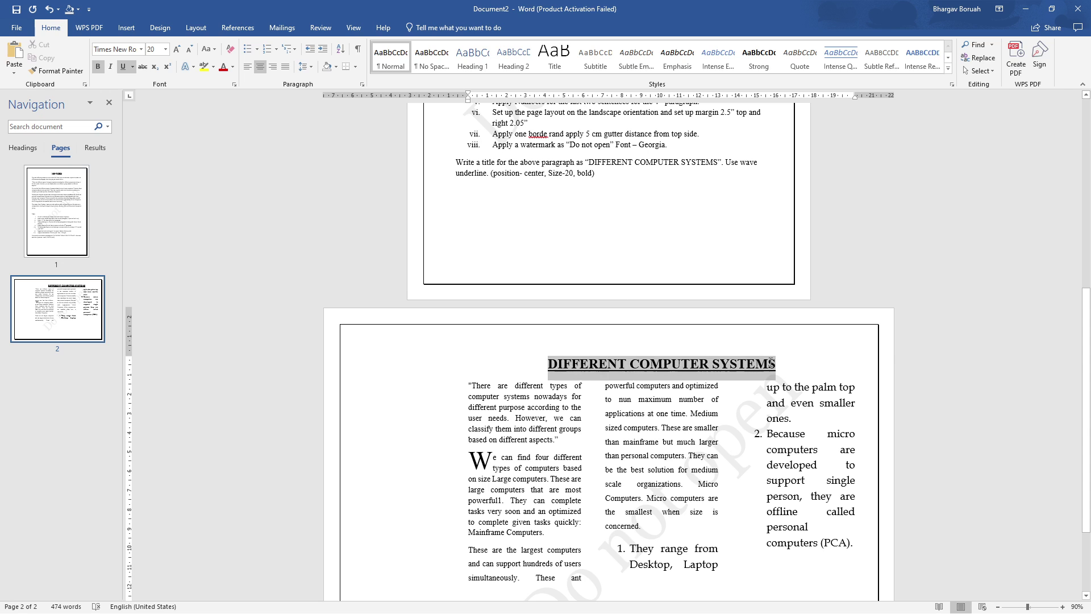
click(133, 67)
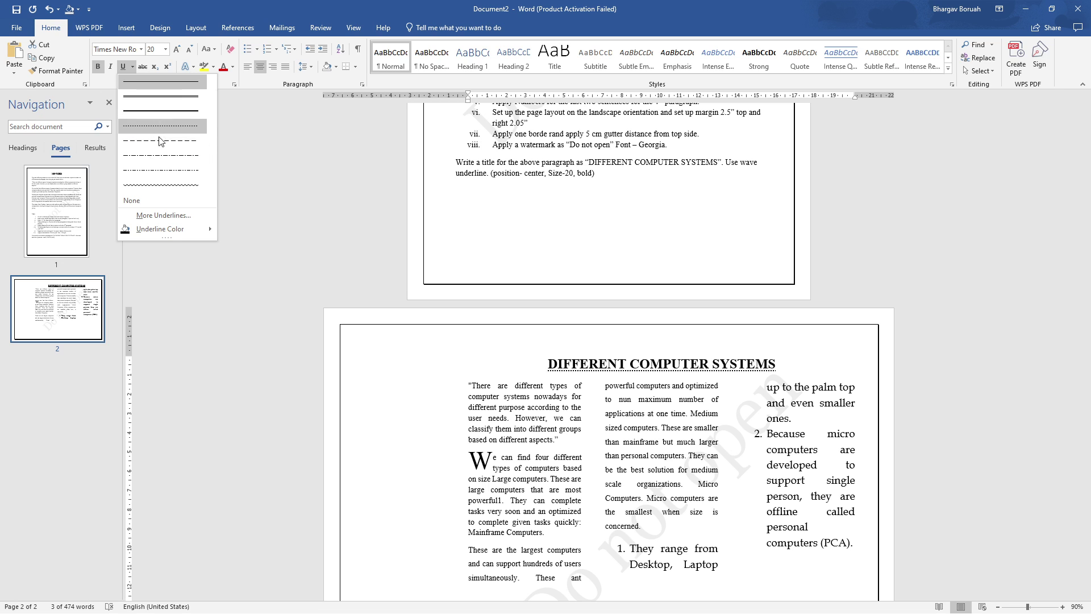
click(161, 184)
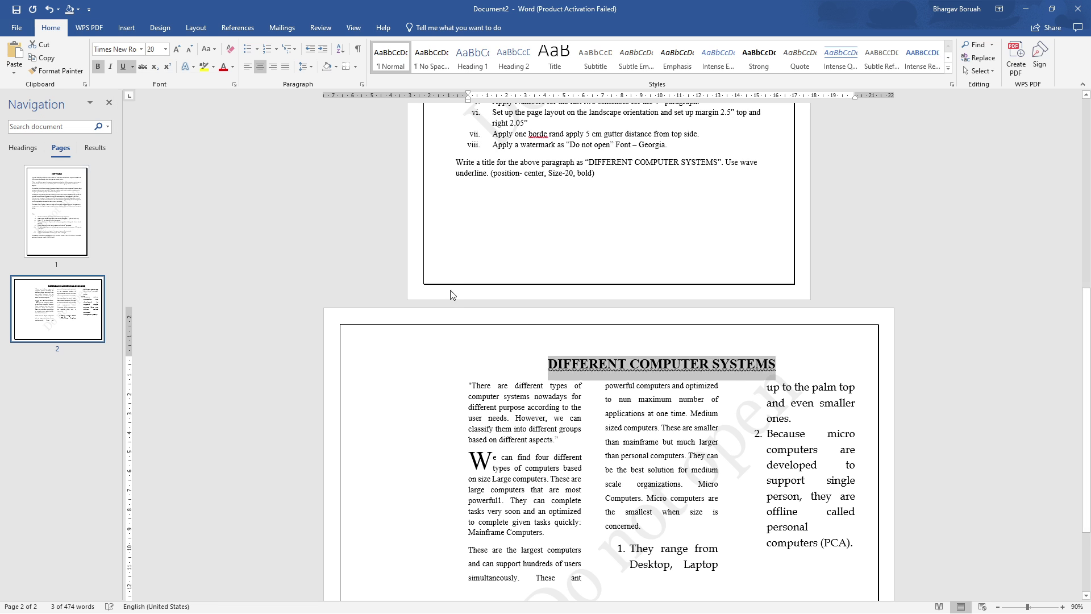
click(669, 399)
Step: Review the formatted landscape page against the original paragraphs and the task list on the first page
scroll(584, 380, down, 3)
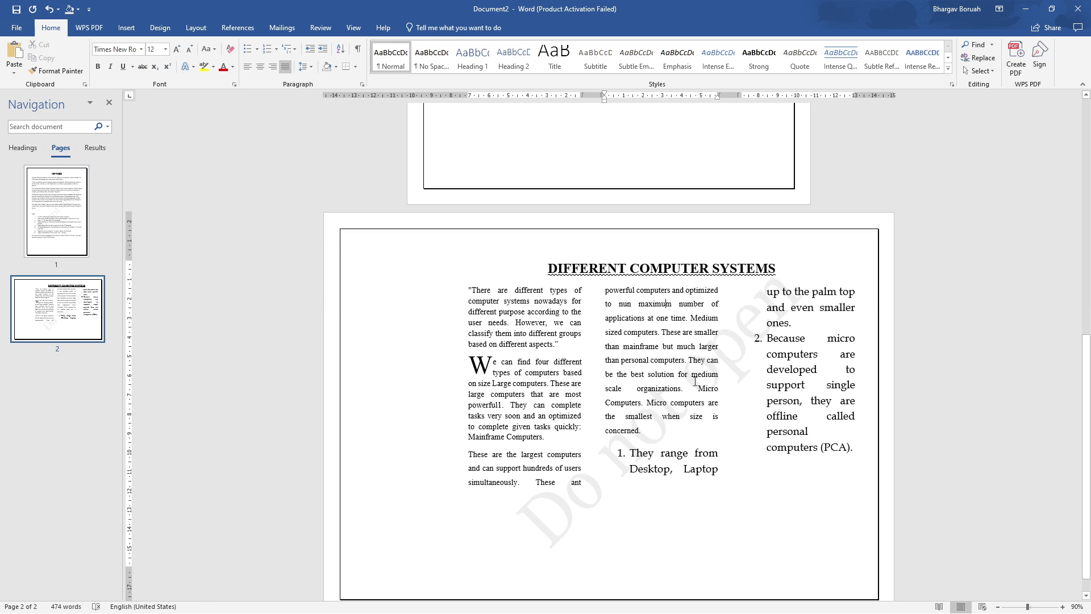
scroll(694, 381, up, 3)
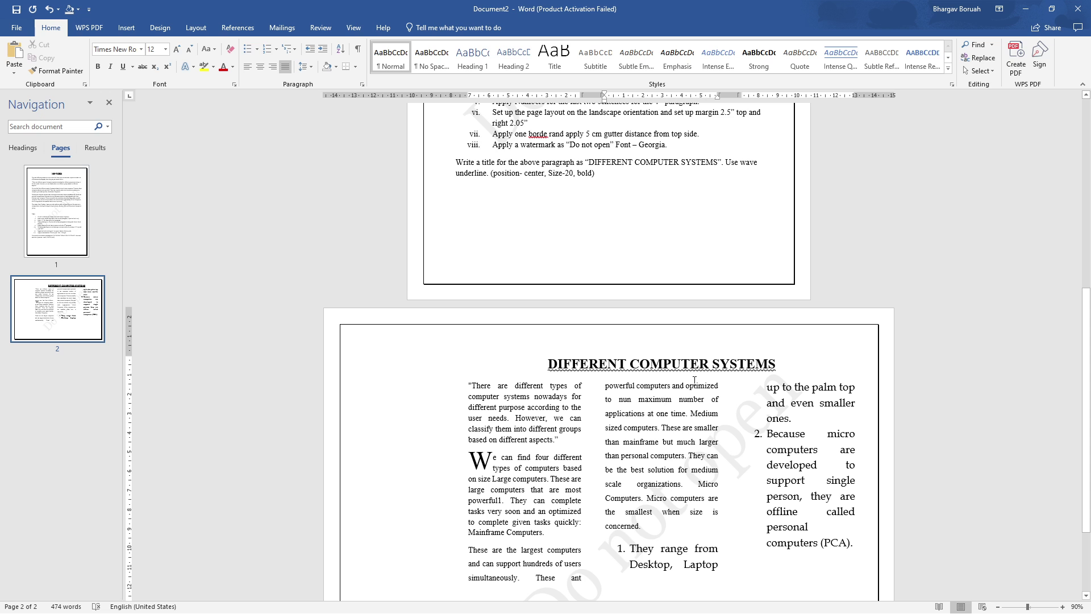
scroll(695, 379, up, 7)
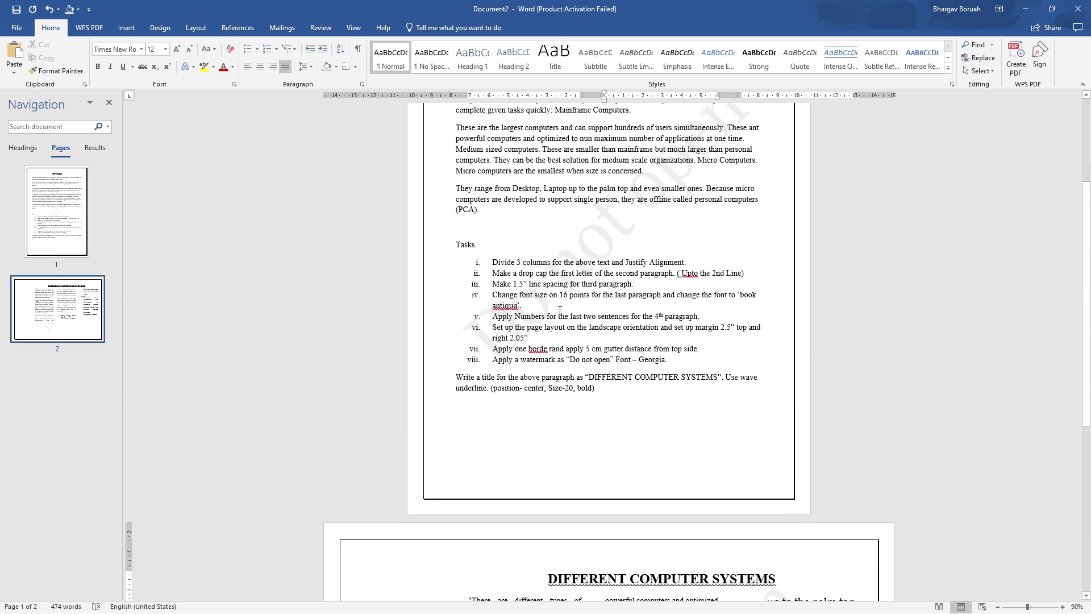
scroll(560, 311, up, 10)
scroll(667, 373, down, 18)
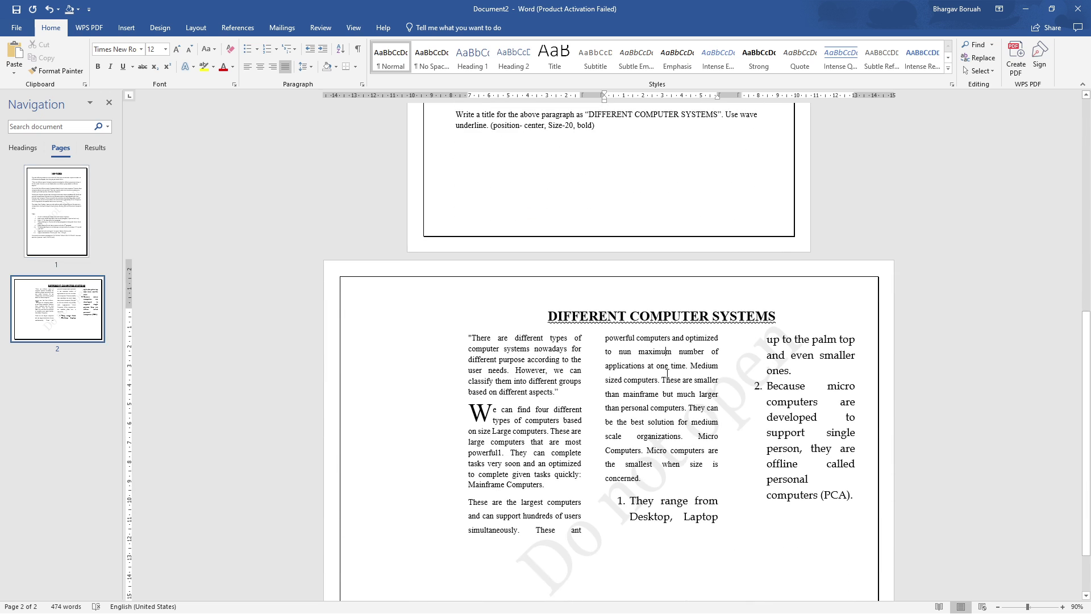
scroll(667, 373, down, 3)
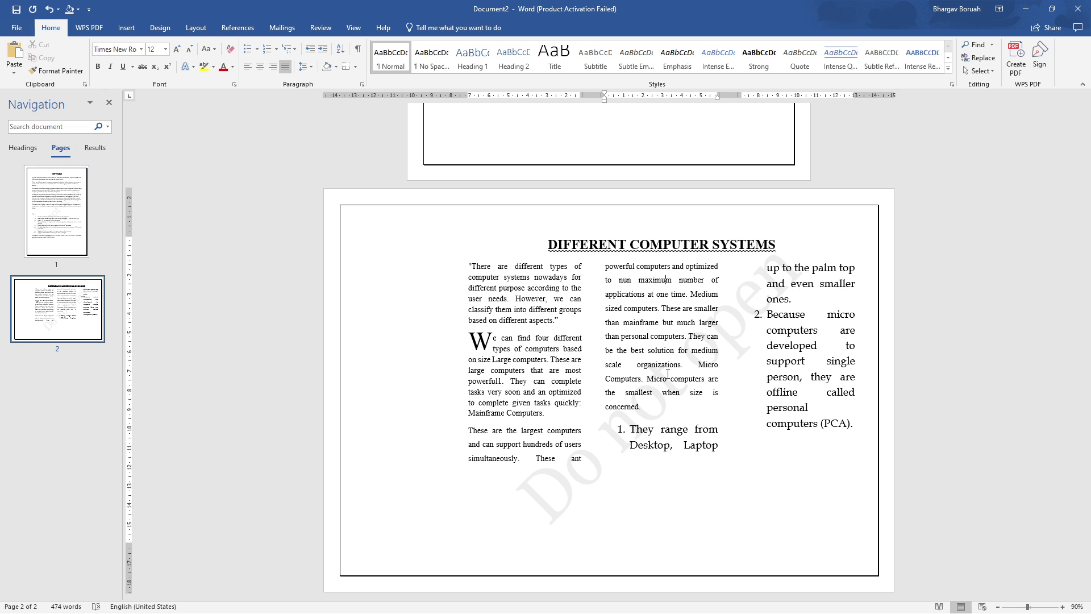
scroll(668, 374, up, 15)
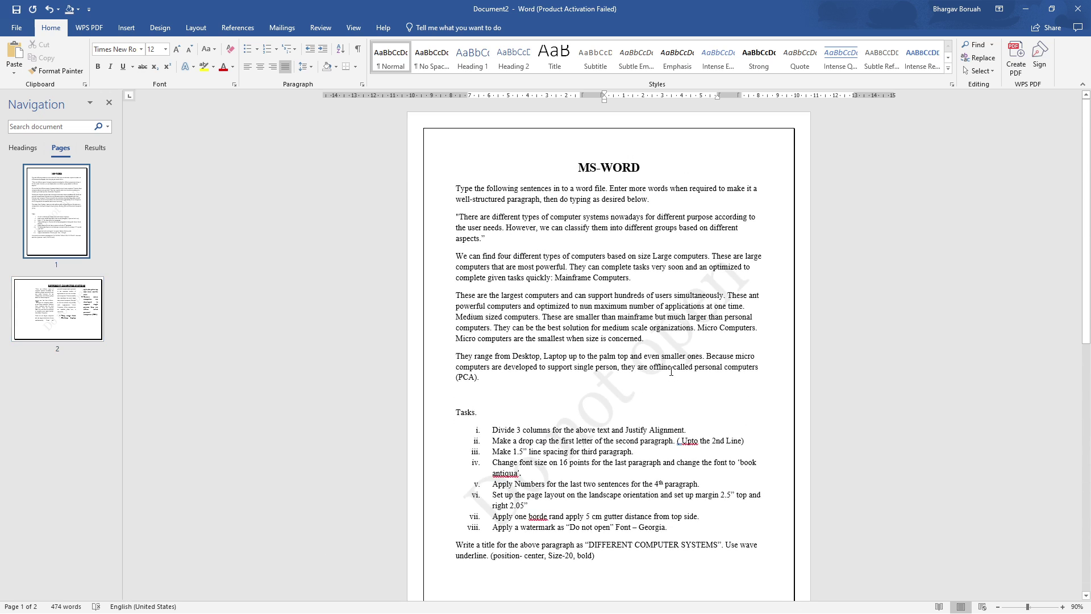
scroll(671, 371, down, 8)
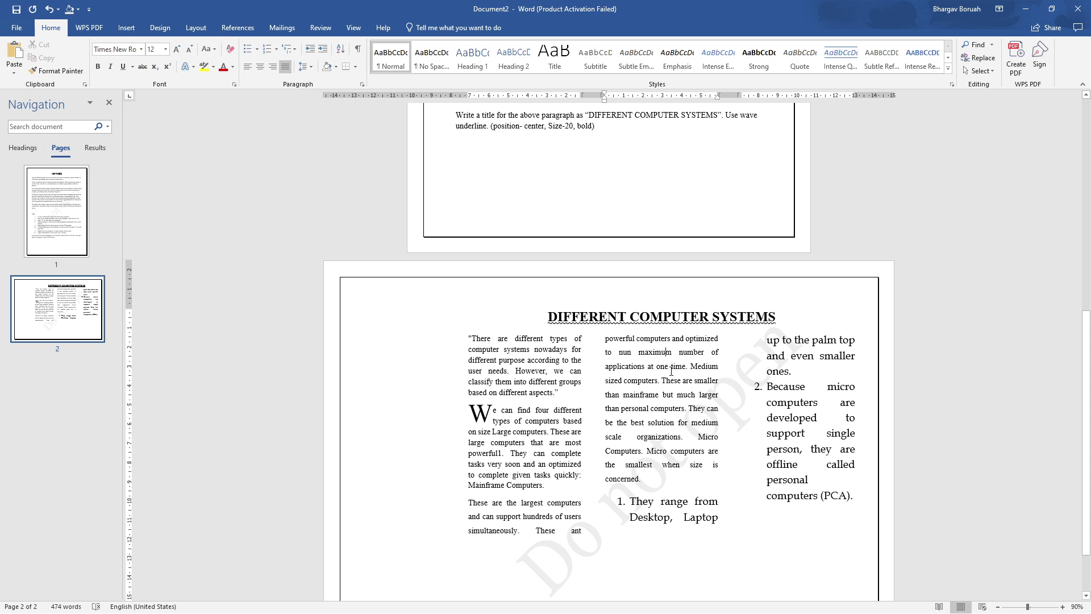
scroll(671, 371, up, 6)
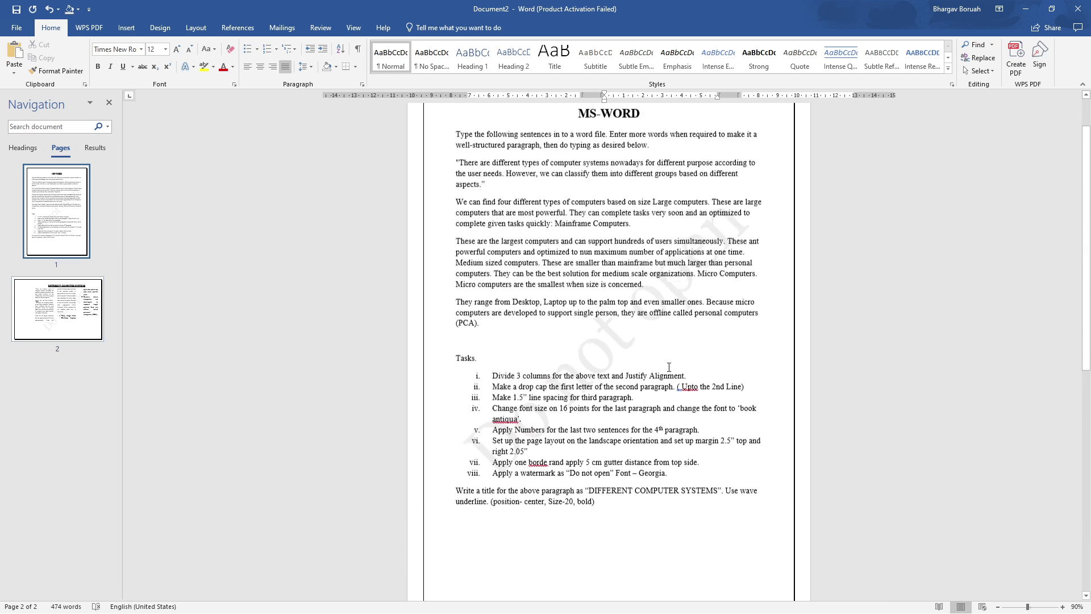
scroll(669, 367, up, 2)
scroll(890, 300, down, 8)
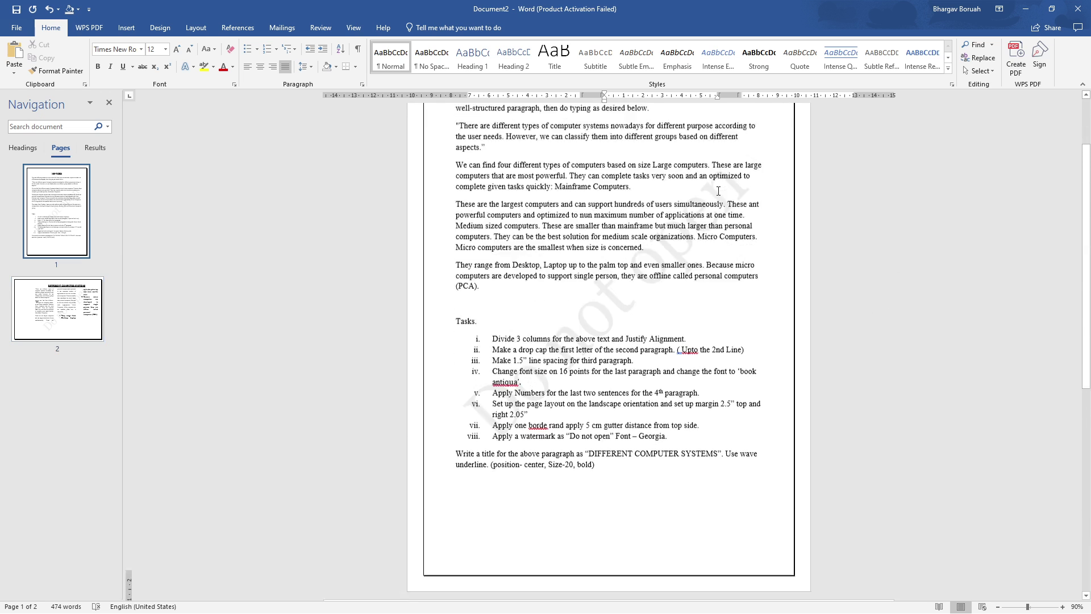
scroll(717, 230, down, 3)
scroll(595, 183, up, 3)
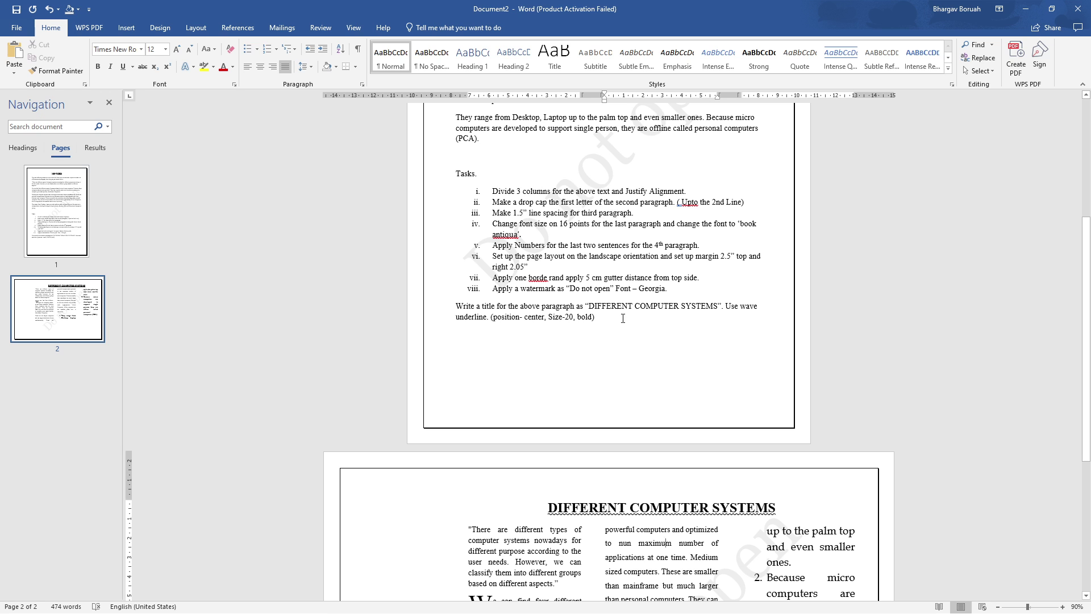
scroll(611, 288, down, 3)
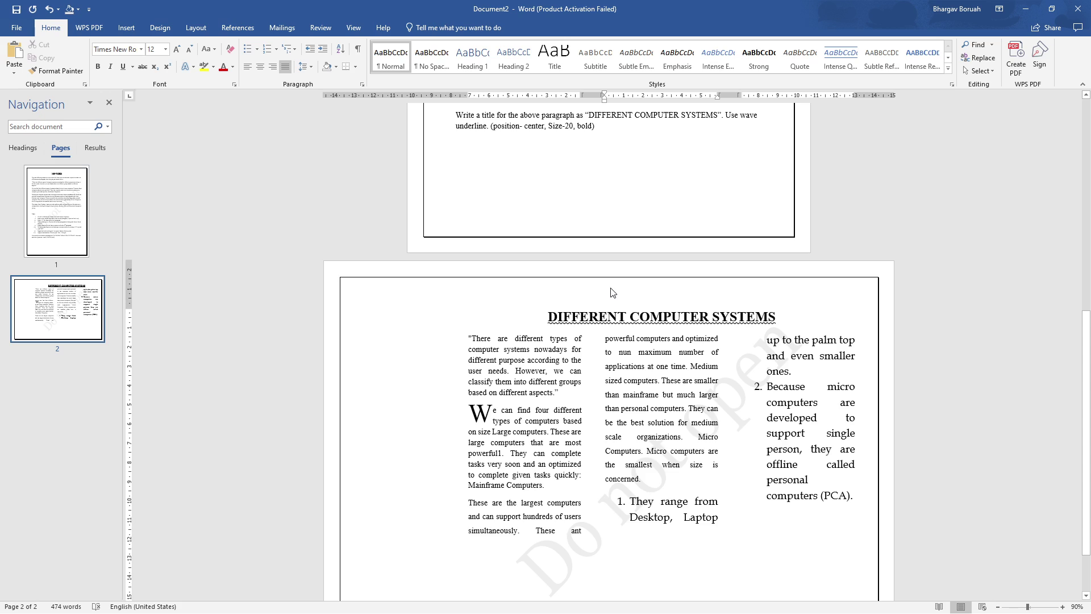
scroll(613, 292, up, 7)
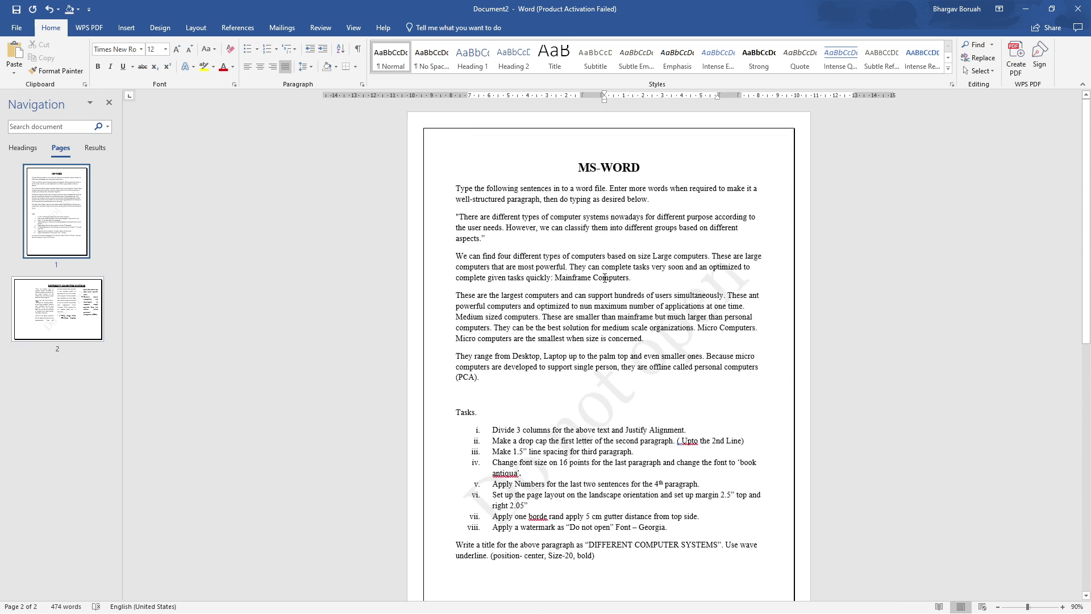
scroll(604, 278, down, 8)
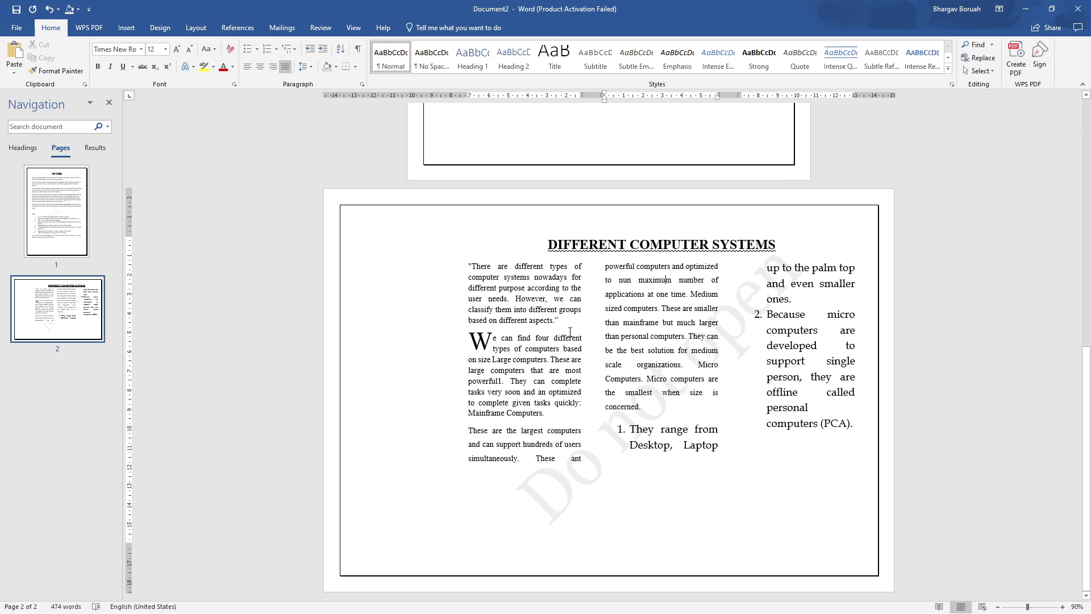
scroll(570, 332, up, 3)
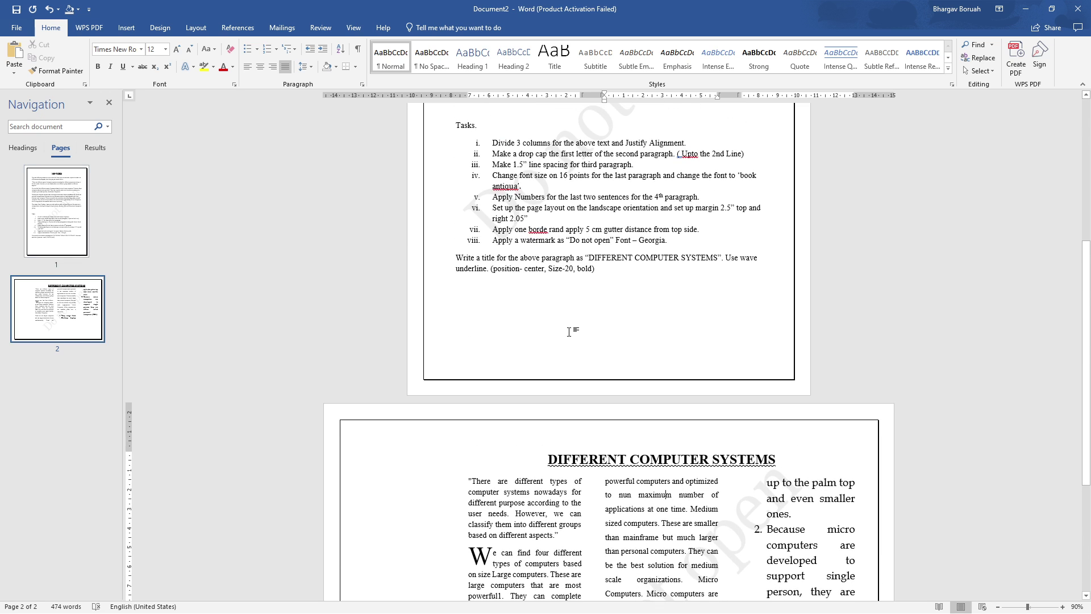